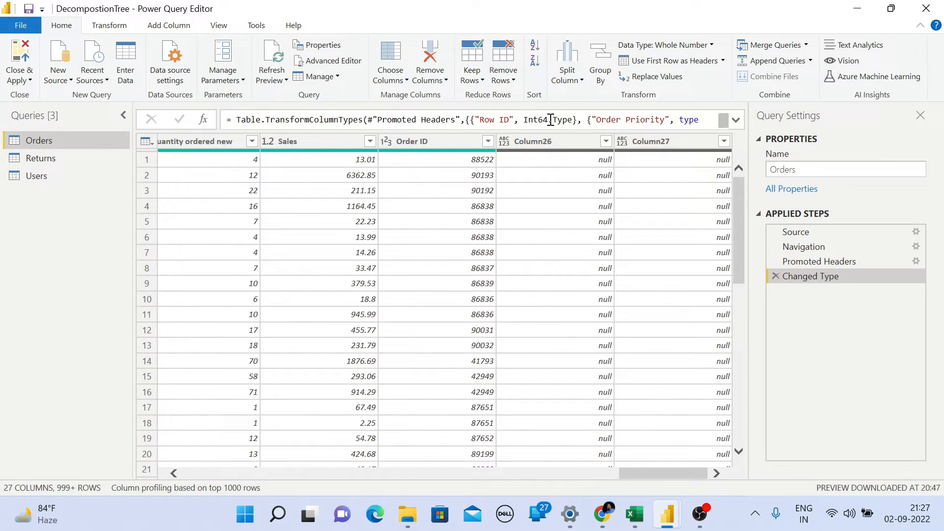
Remove the empty columns Column26 and Column27 from the Orders query
{"action": "left_click", "coordinate": [556, 141]}
{"action": "left_click", "coordinate": [642, 137], "text": "shift"}
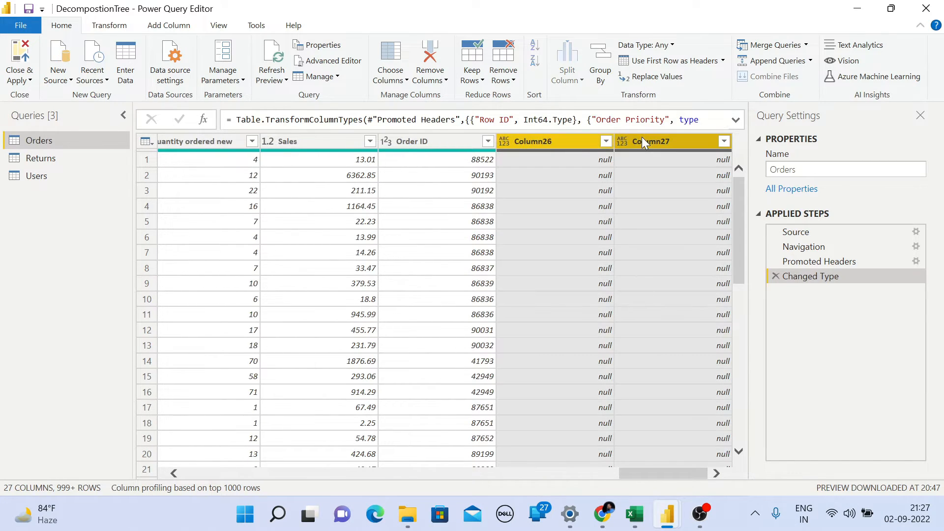
{"action": "right_click", "coordinate": [642, 138]}
{"action": "left_click", "coordinate": [661, 162]}
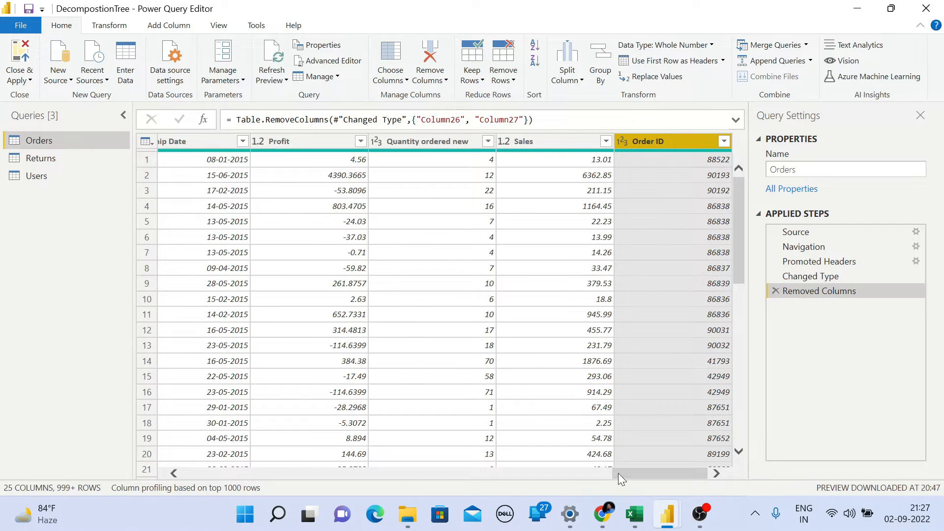
{"action": "left_click_drag", "start_coordinate": [618, 473], "coordinate": [146, 492]}
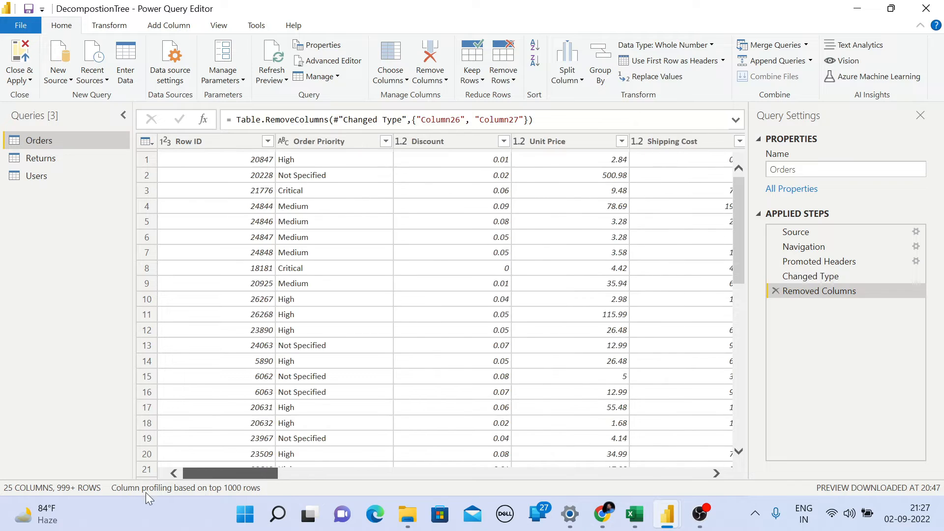
Use the first row as headers in the Users query, and close the query editor with all changes applied
{"action": "left_click", "coordinate": [40, 157]}
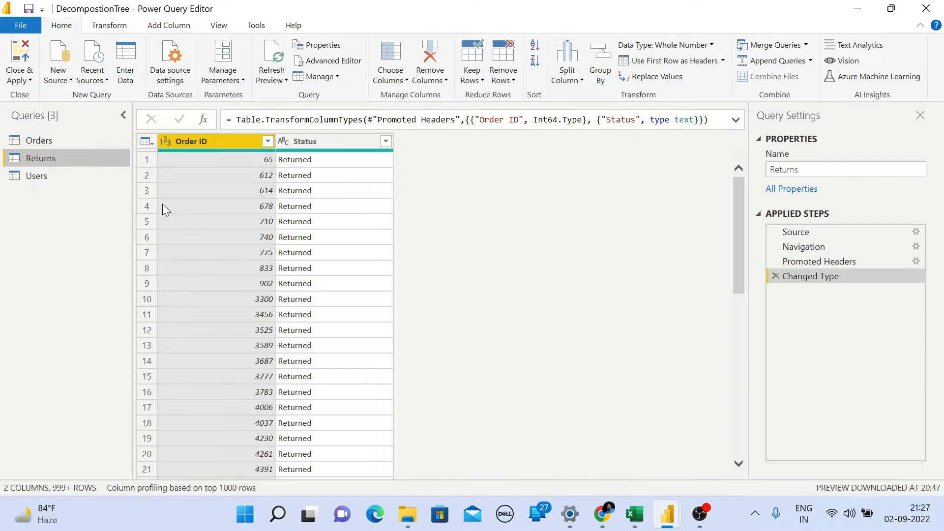
{"action": "left_click", "coordinate": [37, 177]}
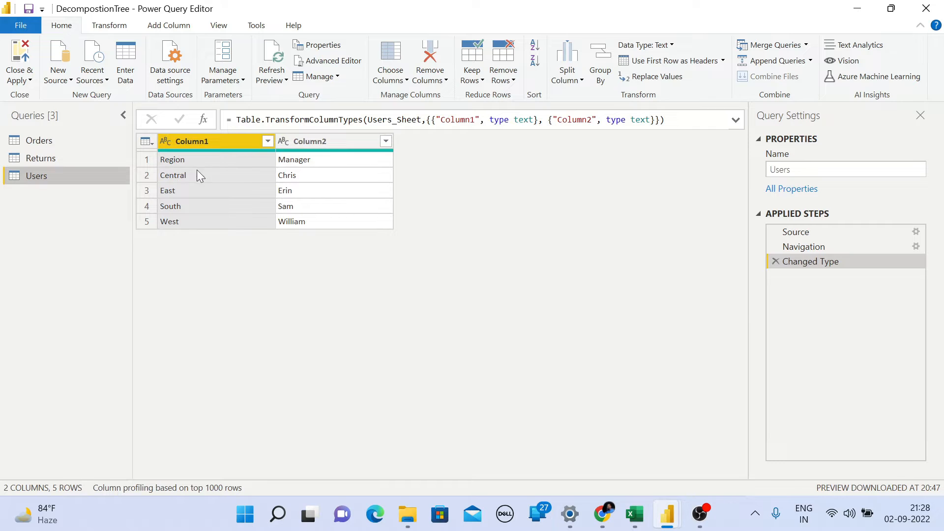
{"action": "left_click", "coordinate": [154, 161]}
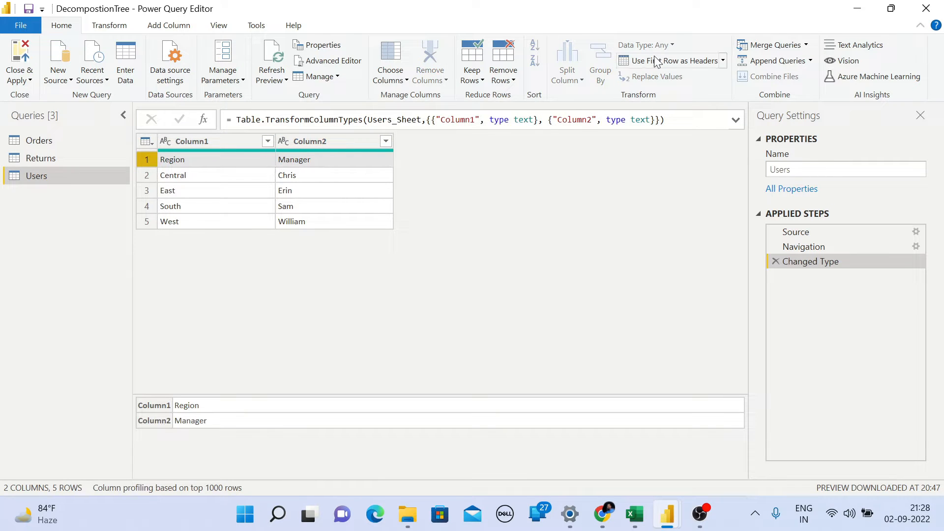
{"action": "left_click", "coordinate": [695, 62]}
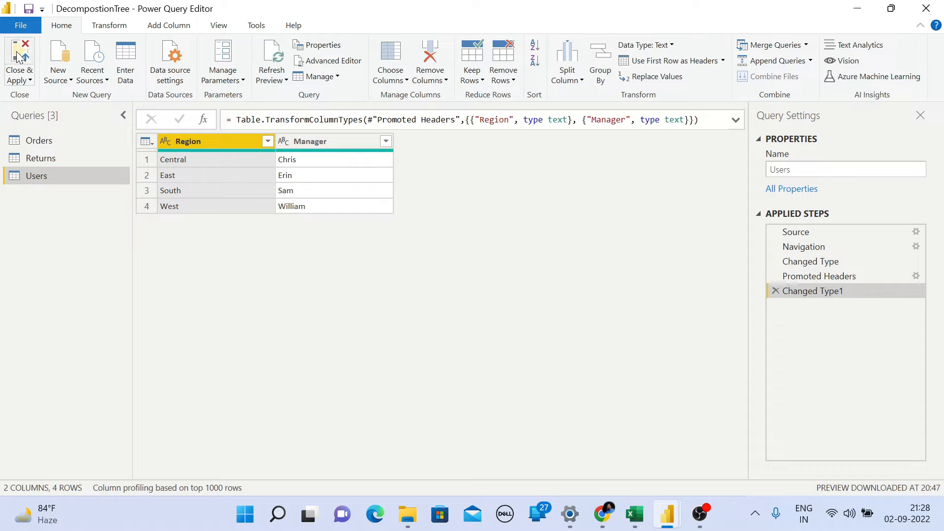
{"action": "left_click", "coordinate": [39, 140]}
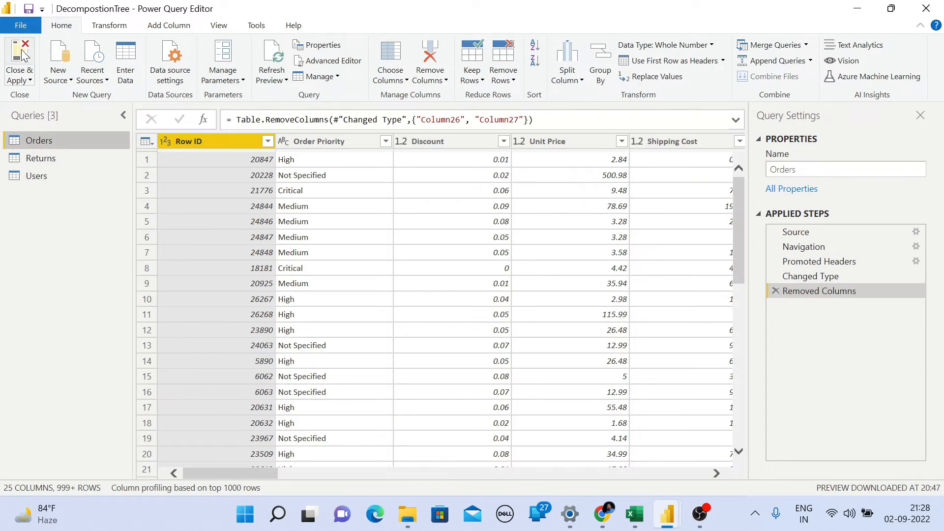
{"action": "left_click", "coordinate": [22, 54]}
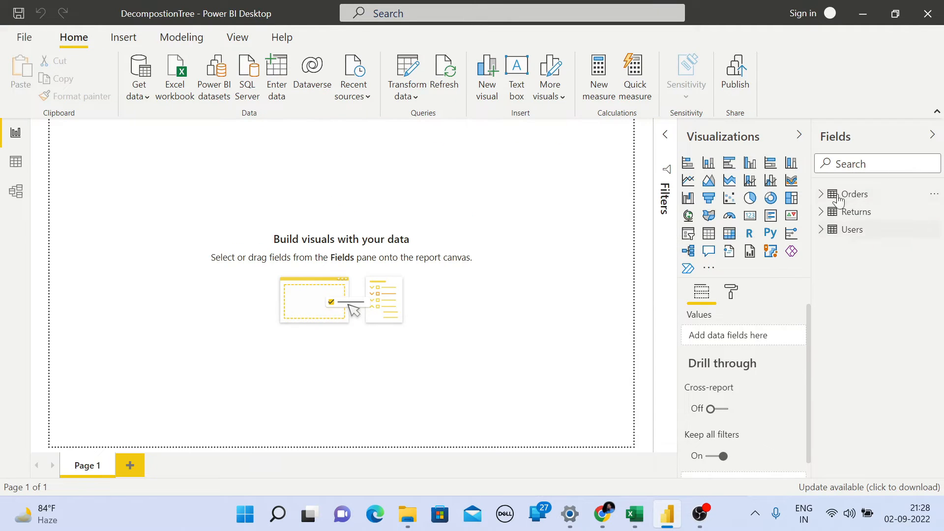
Expand the Users, Returns and Orders tables to review their fields
{"action": "left_click", "coordinate": [822, 234]}
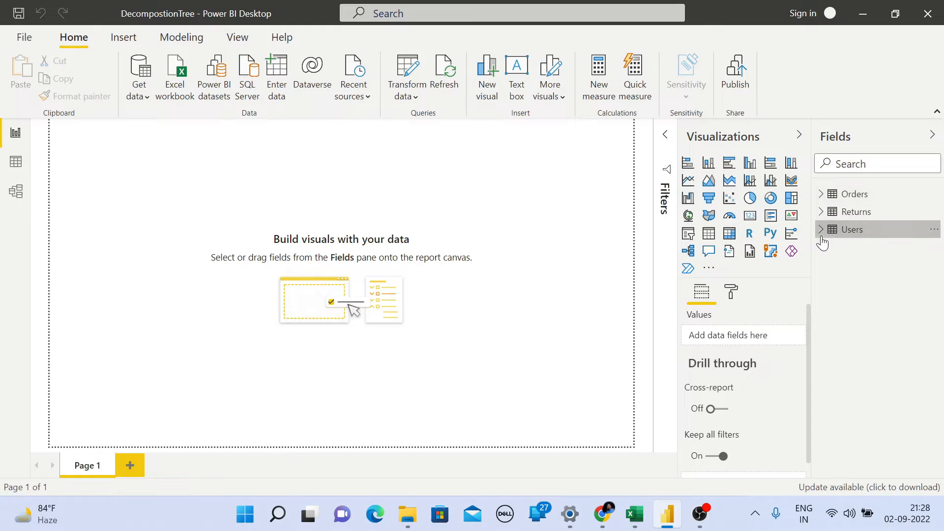
{"action": "left_click", "coordinate": [821, 229]}
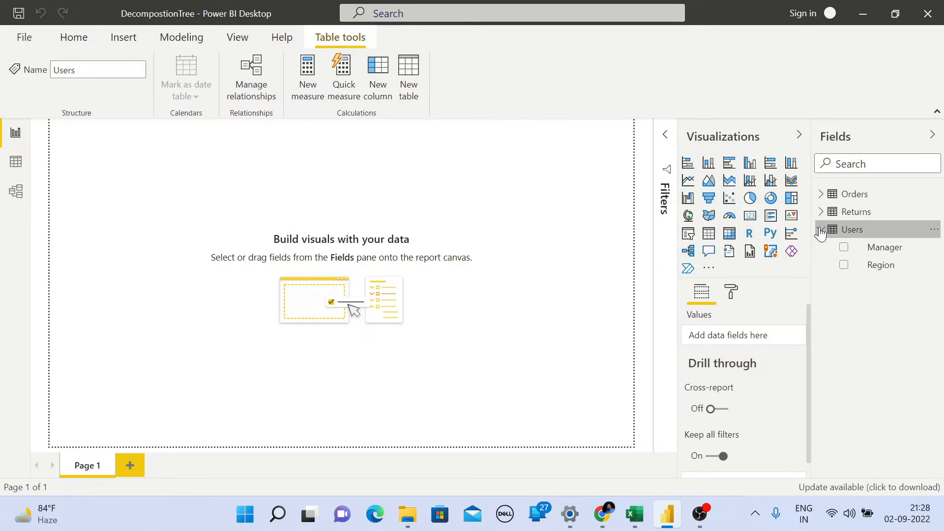
{"action": "left_click", "coordinate": [821, 212]}
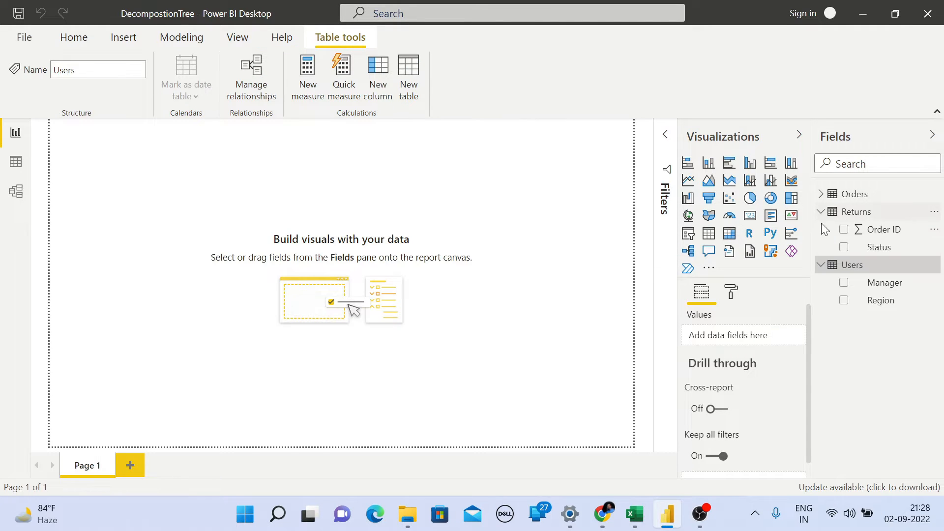
{"action": "left_click", "coordinate": [821, 195]}
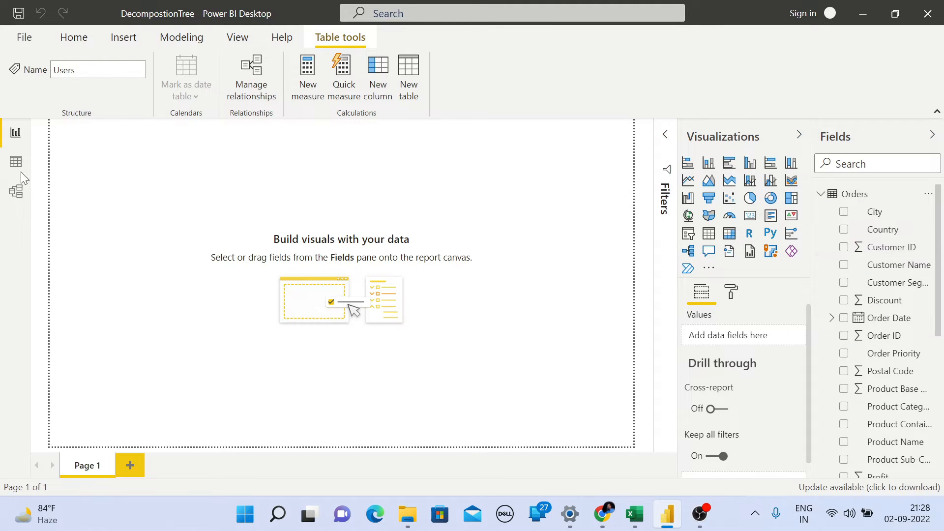
Arrange the table cards in the model diagram in one row, with Orders between Users and Returns, and collapse the side panes
{"action": "left_click", "coordinate": [22, 203]}
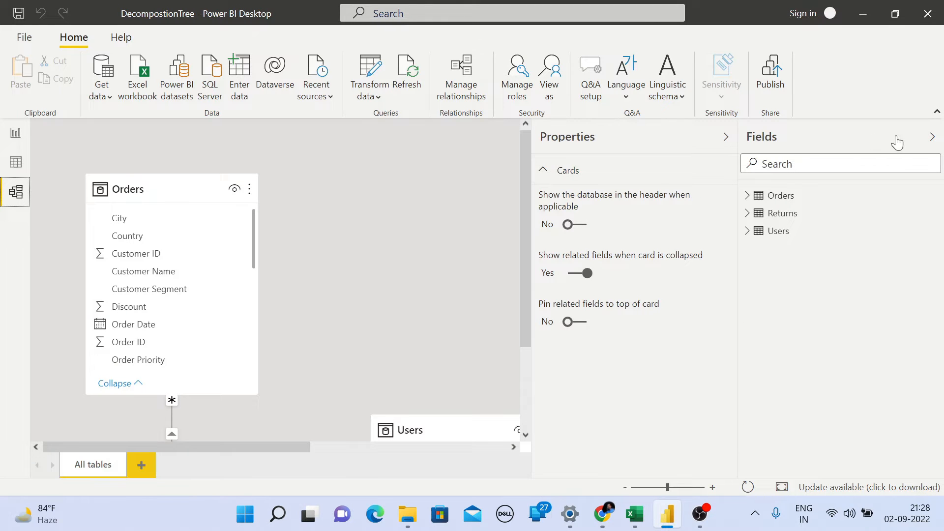
{"action": "left_click", "coordinate": [930, 142]}
{"action": "left_click", "coordinate": [906, 138]}
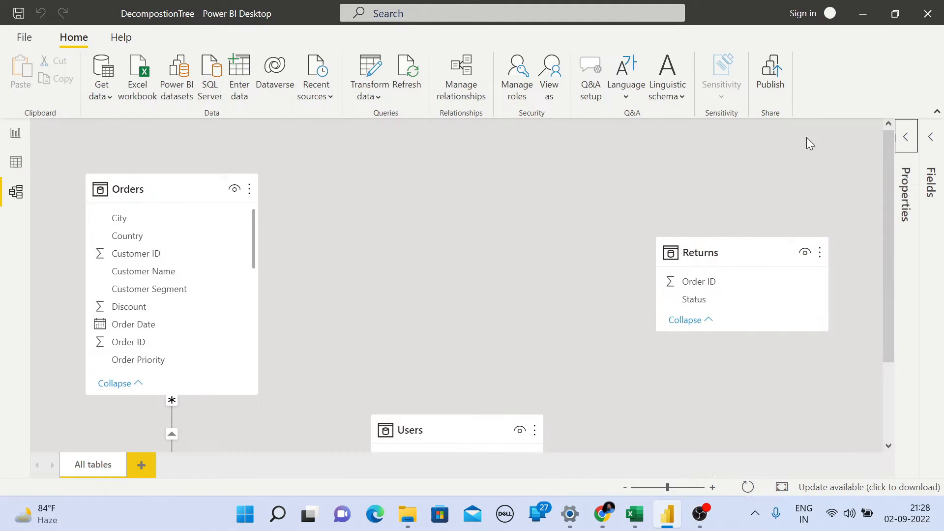
{"action": "left_click_drag", "start_coordinate": [718, 247], "coordinate": [720, 179]}
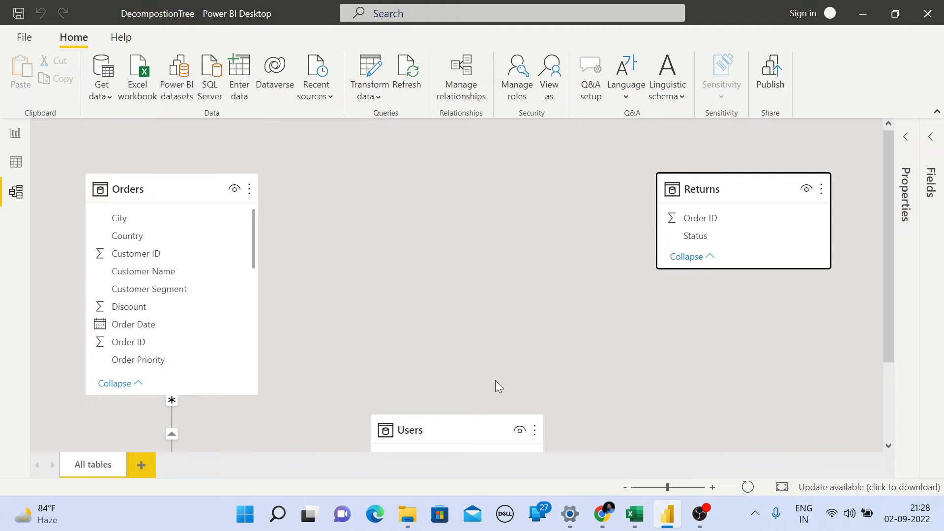
{"action": "left_click_drag", "start_coordinate": [463, 427], "coordinate": [504, 211]}
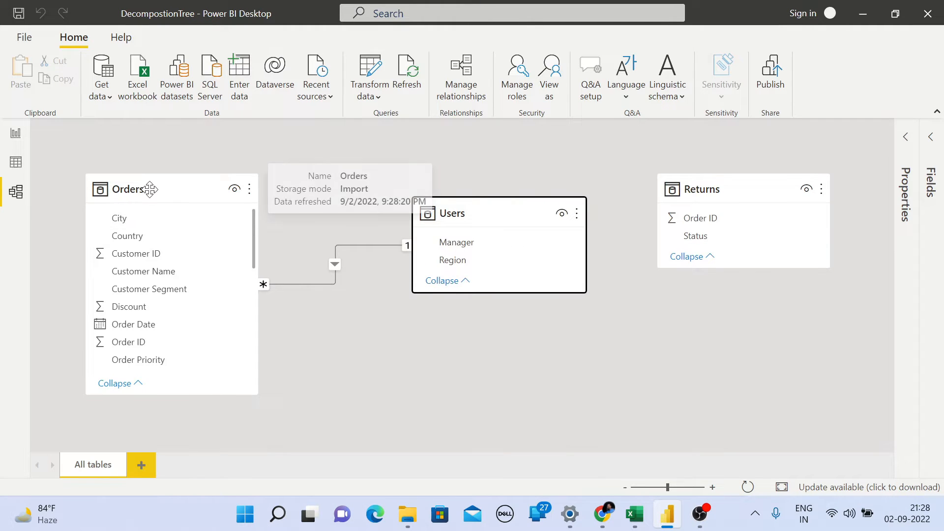
{"action": "left_click_drag", "start_coordinate": [153, 190], "coordinate": [547, 240]}
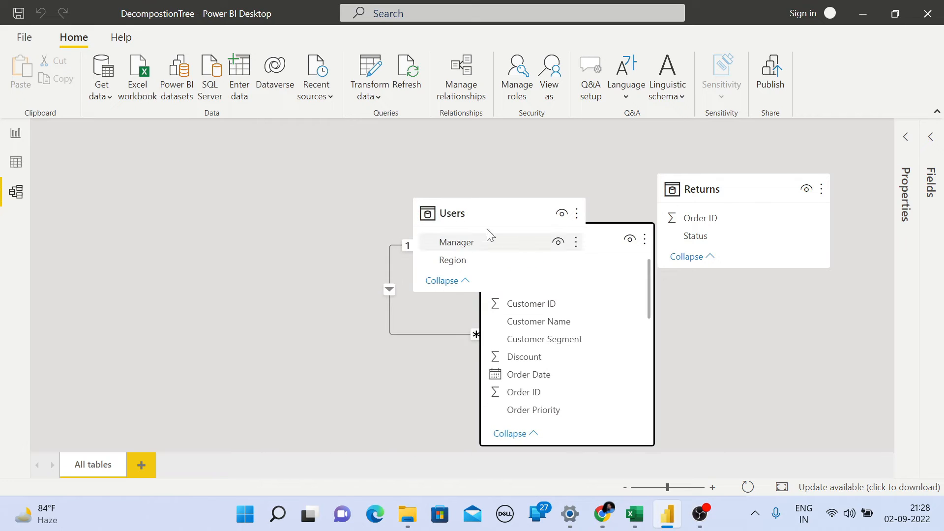
{"action": "left_click_drag", "start_coordinate": [478, 211], "coordinate": [182, 174]}
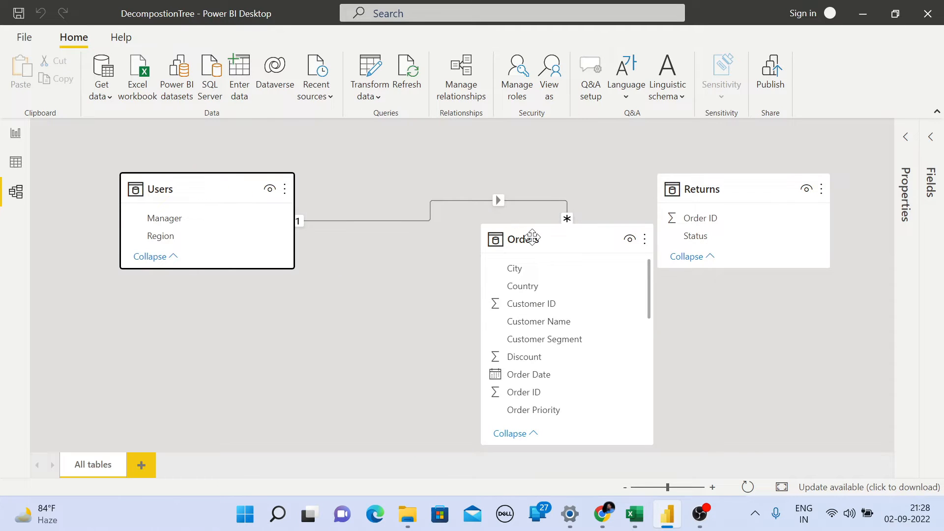
{"action": "left_click_drag", "start_coordinate": [532, 237], "coordinate": [448, 189]}
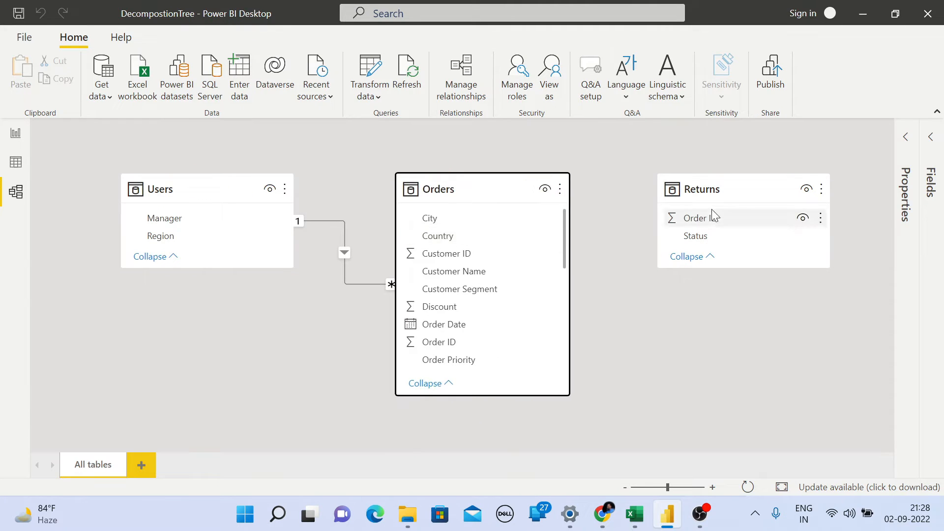
Create a relationship between the Orders and Returns tables on the Order ID field
{"action": "mouse_move", "coordinate": [733, 190]}
{"action": "left_mouse_down"}
{"action": "mouse_move", "coordinate": [743, 202]}
{"action": "mouse_move", "coordinate": [736, 206]}
{"action": "left_mouse_up"}
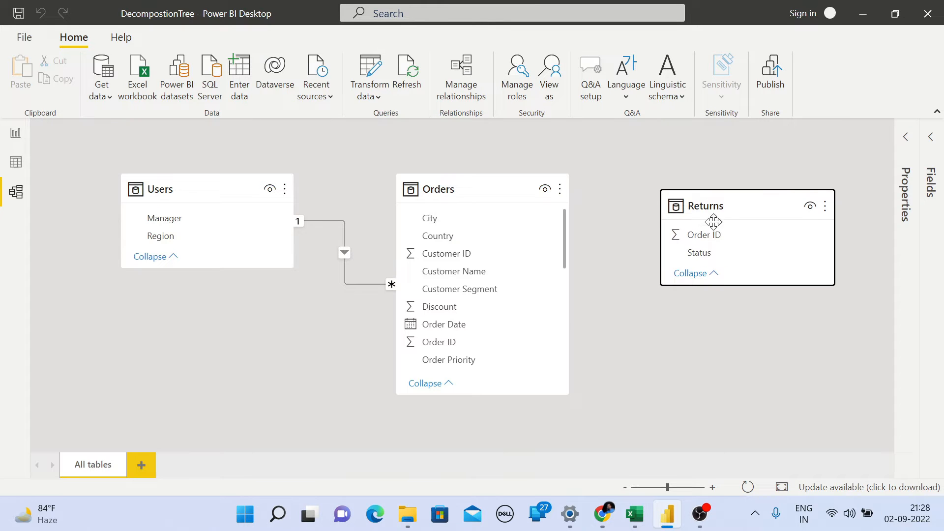
{"action": "left_click_drag", "start_coordinate": [449, 345], "coordinate": [708, 238]}
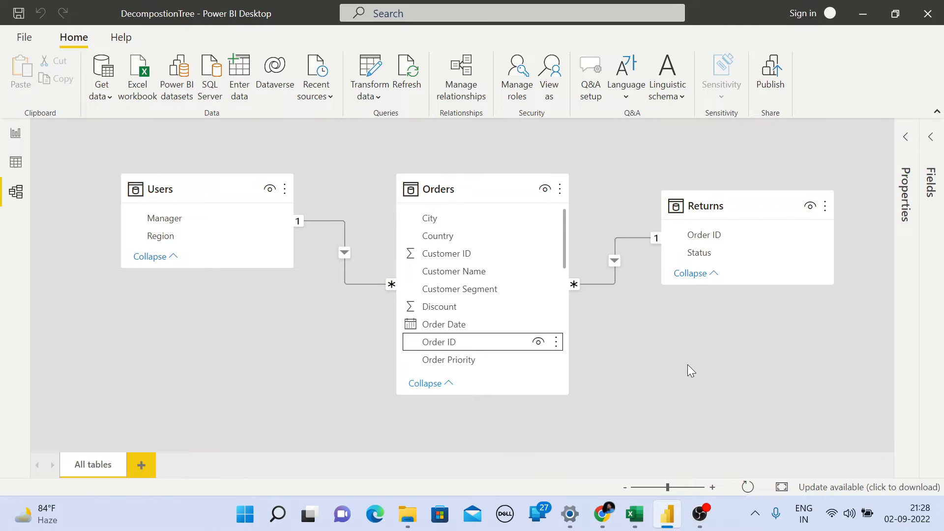
{"action": "left_click", "coordinate": [617, 279]}
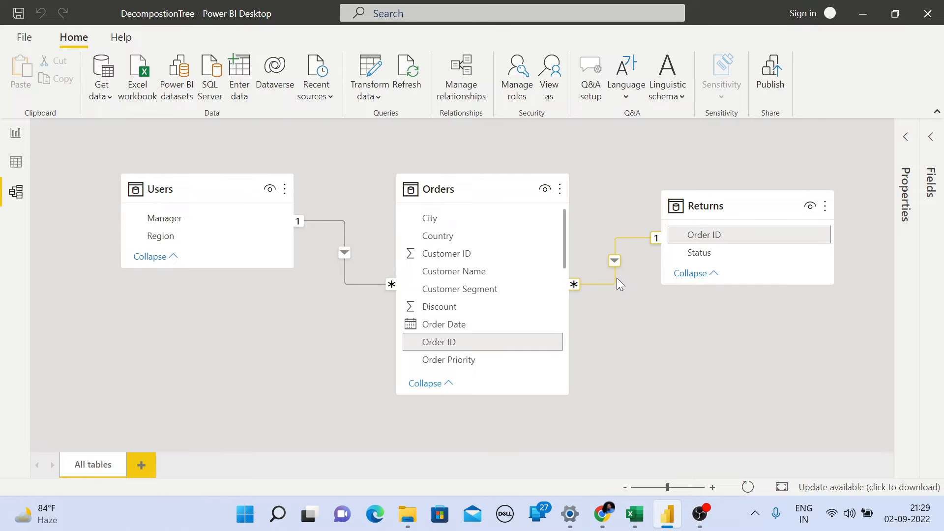
Check the Users–Orders relationship and the Region field in both tables, and look over the Orders table data
{"action": "left_click", "coordinate": [348, 279]}
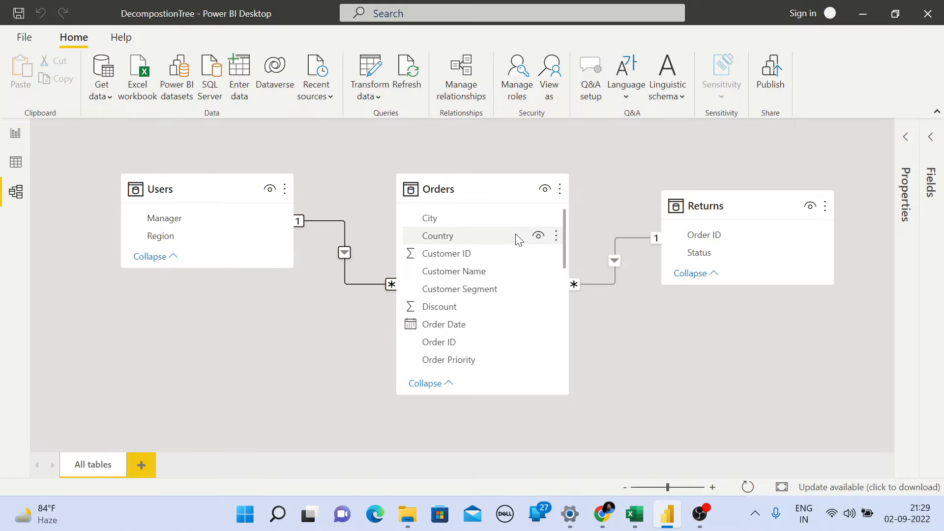
{"action": "scroll", "coordinate": [484, 259], "scroll_direction": "down", "scroll_amount": 5}
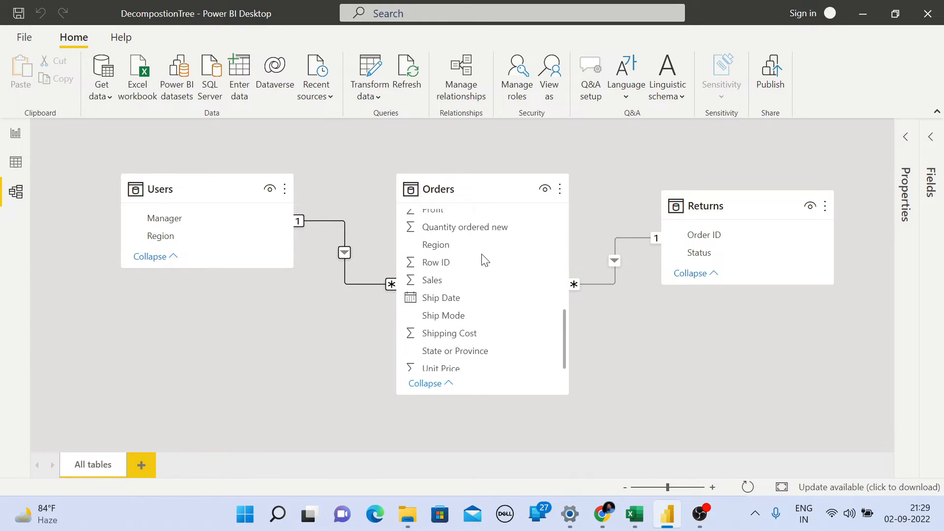
{"action": "scroll", "coordinate": [482, 255], "scroll_direction": "up", "scroll_amount": 3}
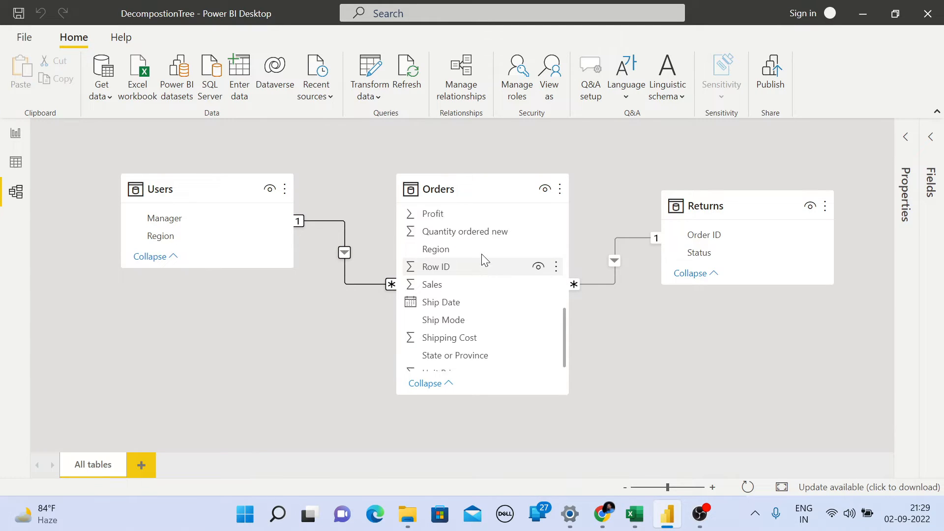
{"action": "scroll", "coordinate": [482, 255], "scroll_direction": "down", "scroll_amount": 3}
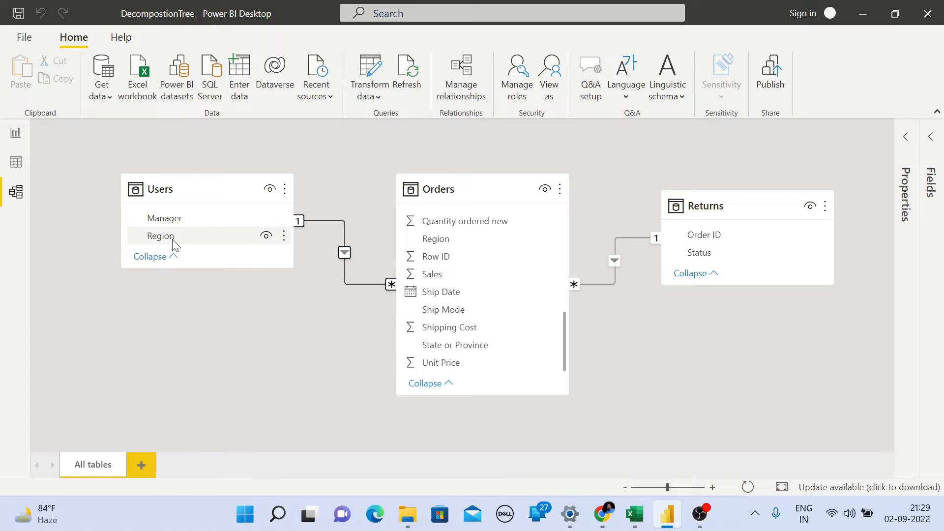
{"action": "left_click", "coordinate": [17, 162]}
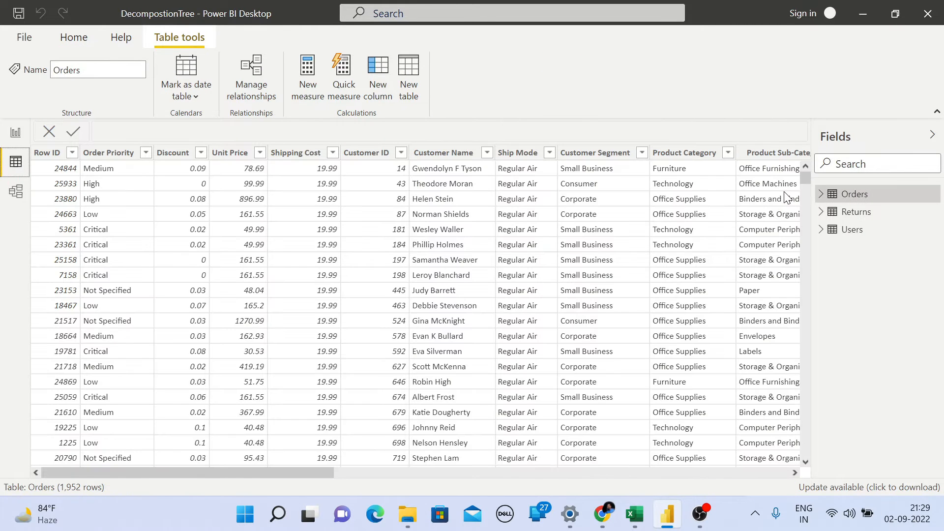
Add a decomposition tree to report Page 1 that analyzes the count of Order ID, and enlarge it to fill the page
{"action": "left_click", "coordinate": [15, 132]}
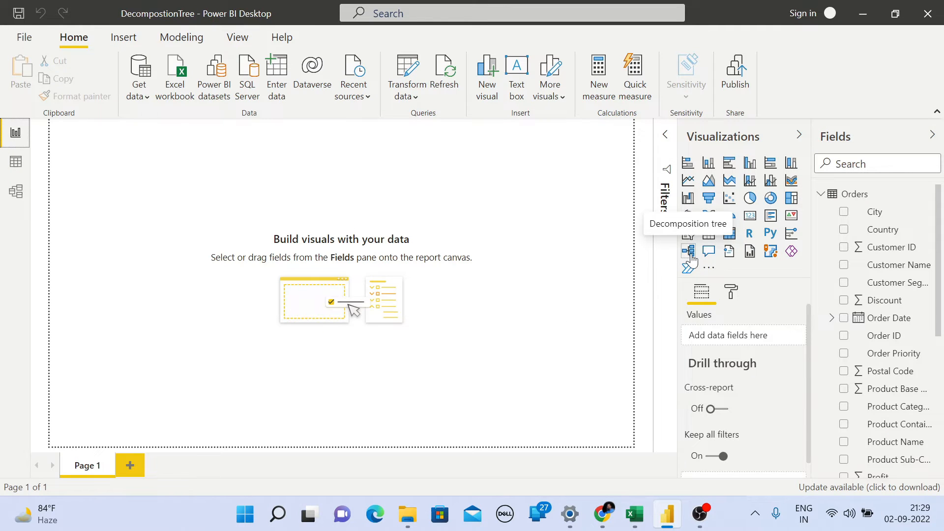
{"action": "left_click", "coordinate": [688, 253]}
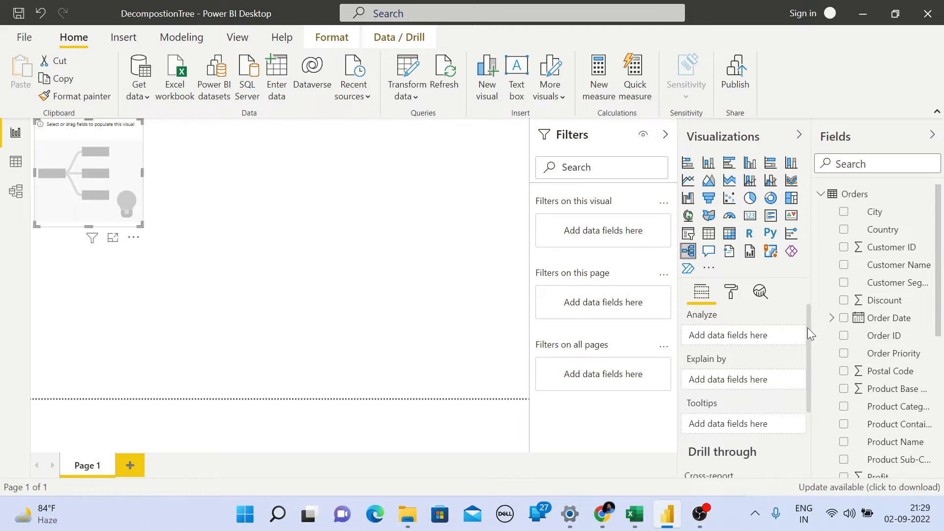
{"action": "left_click_drag", "start_coordinate": [890, 339], "coordinate": [739, 339]}
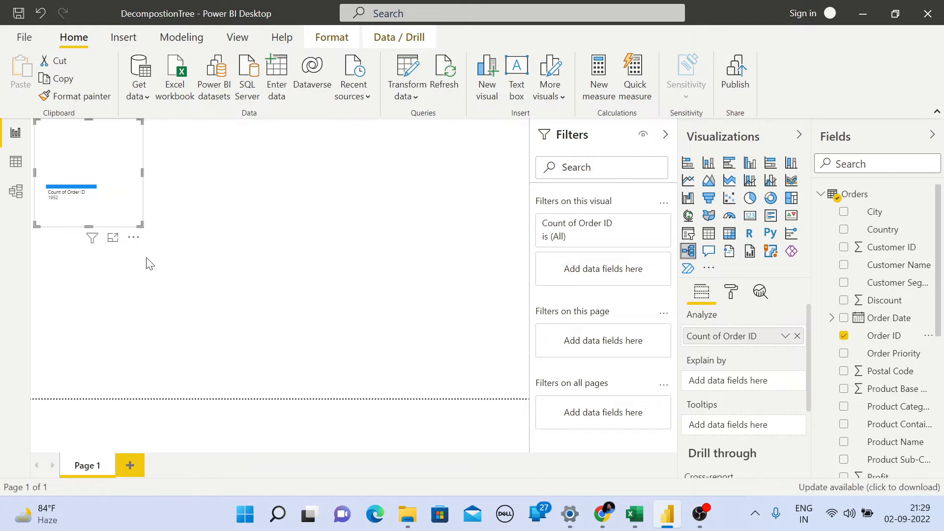
{"action": "left_click_drag", "start_coordinate": [145, 225], "coordinate": [529, 392]}
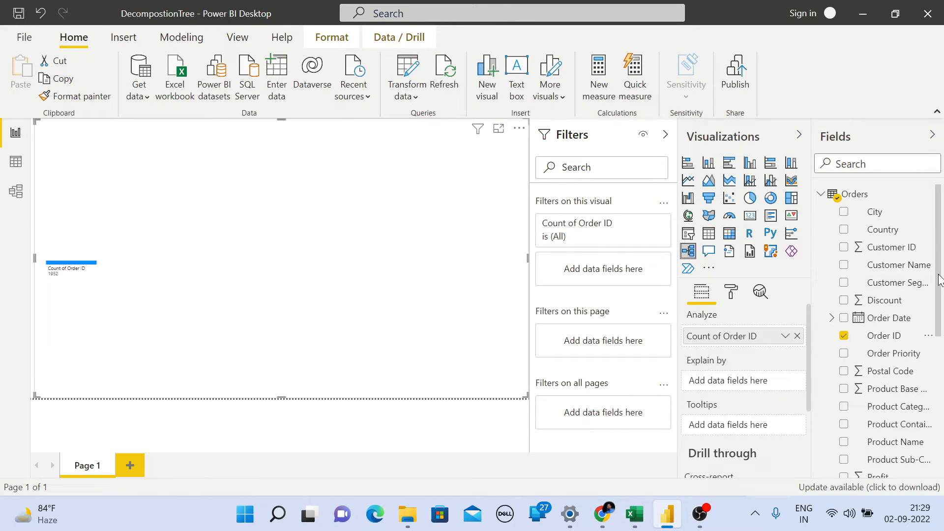
Add Region, Product Category and Product Sub-Category from Orders as the decomposition tree's Explain by fields
{"action": "scroll", "coordinate": [903, 339], "scroll_direction": "down", "scroll_amount": 5}
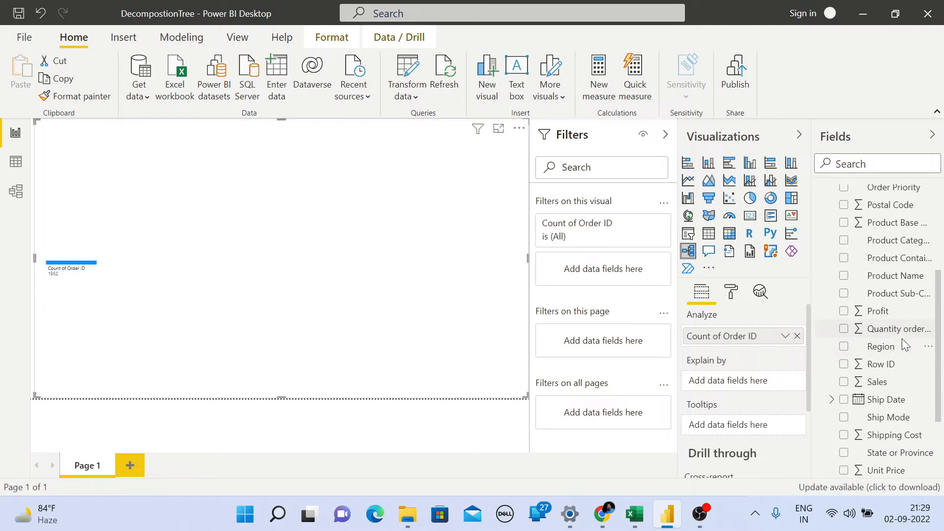
{"action": "left_click_drag", "start_coordinate": [902, 340], "coordinate": [763, 381]}
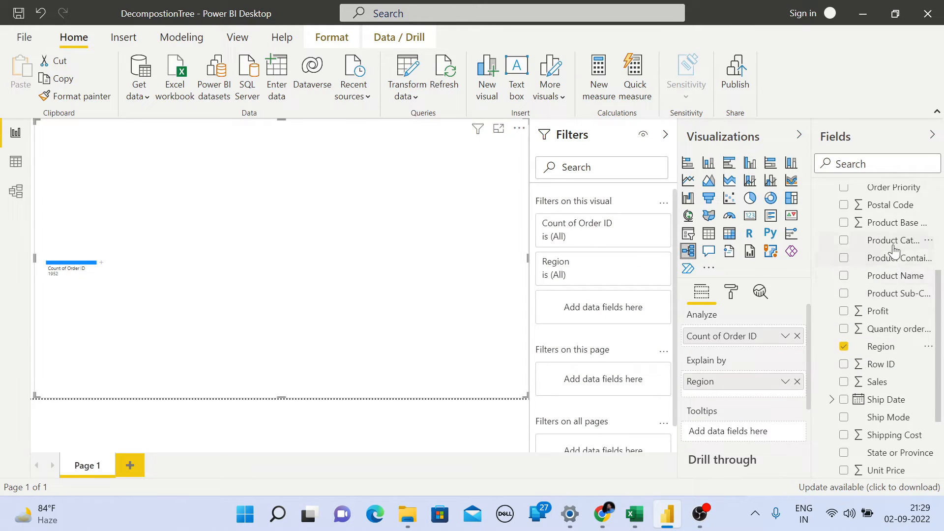
{"action": "left_click_drag", "start_coordinate": [894, 244], "coordinate": [764, 396]}
{"action": "left_click_drag", "start_coordinate": [898, 294], "coordinate": [766, 416]}
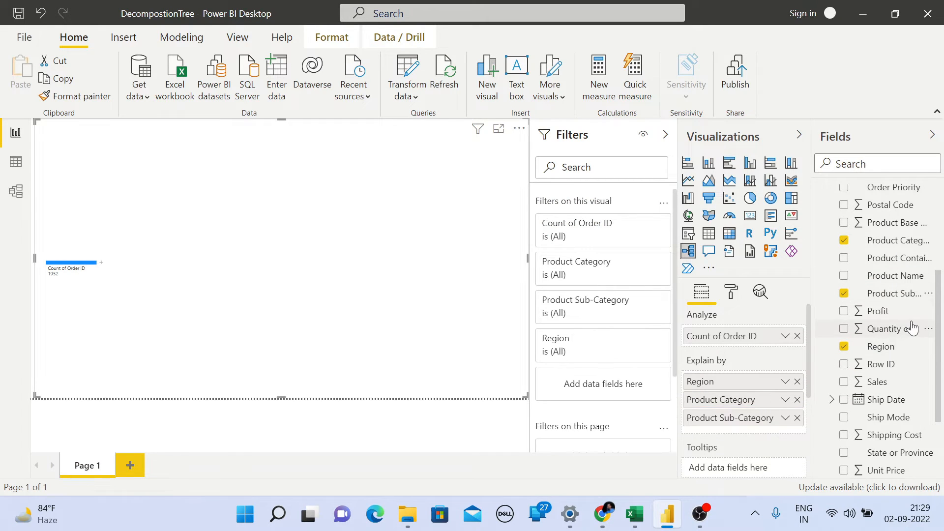
Add Manager from the Users table as the last Explain by field and collapse the Fields pane
{"action": "scroll", "coordinate": [929, 315], "scroll_direction": "down", "scroll_amount": 3}
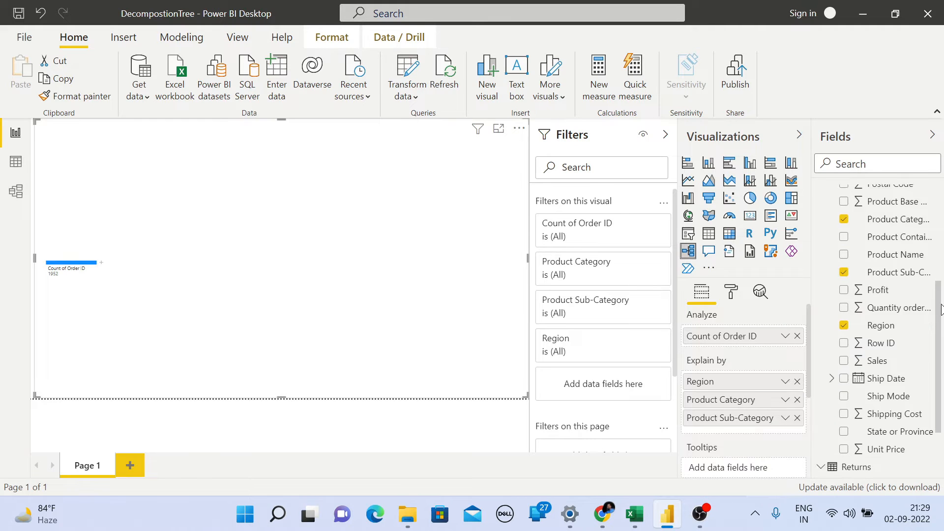
{"action": "left_click_drag", "start_coordinate": [943, 348], "coordinate": [943, 368]}
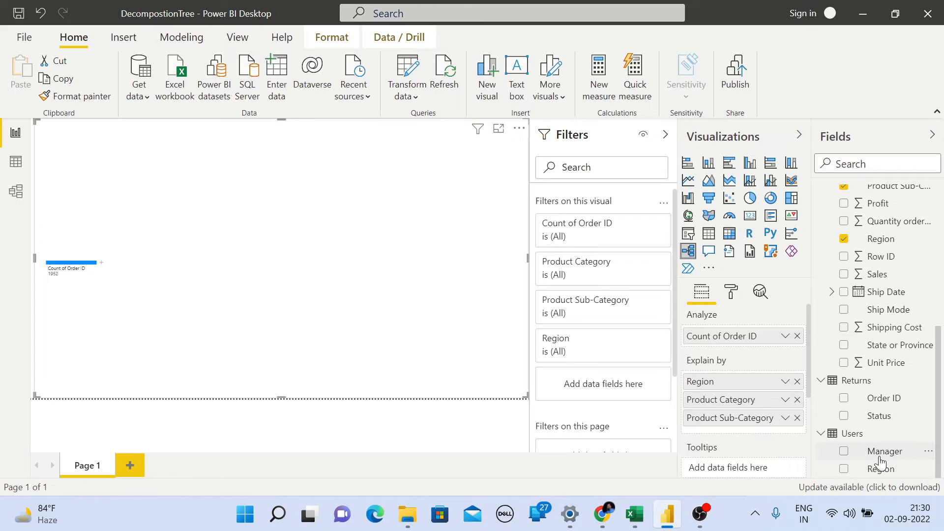
{"action": "left_click_drag", "start_coordinate": [880, 463], "coordinate": [736, 431]}
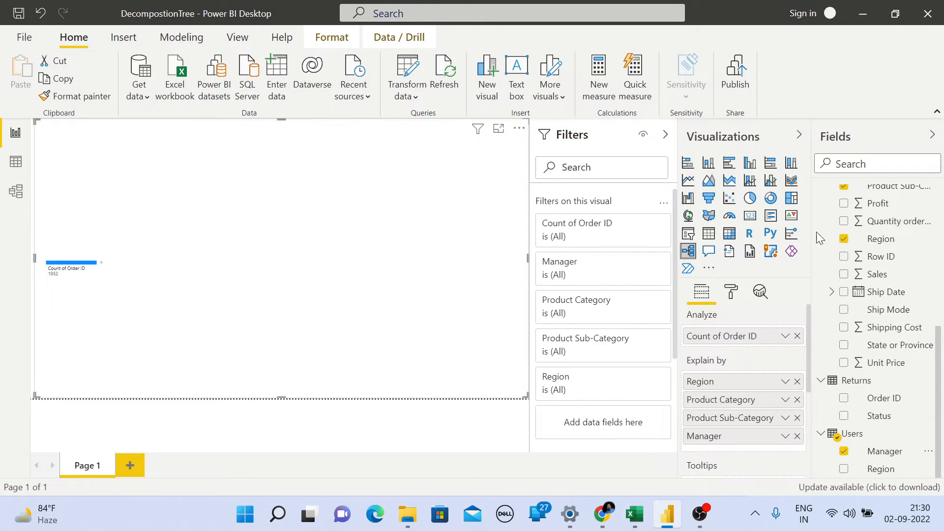
{"action": "left_click", "coordinate": [933, 135]}
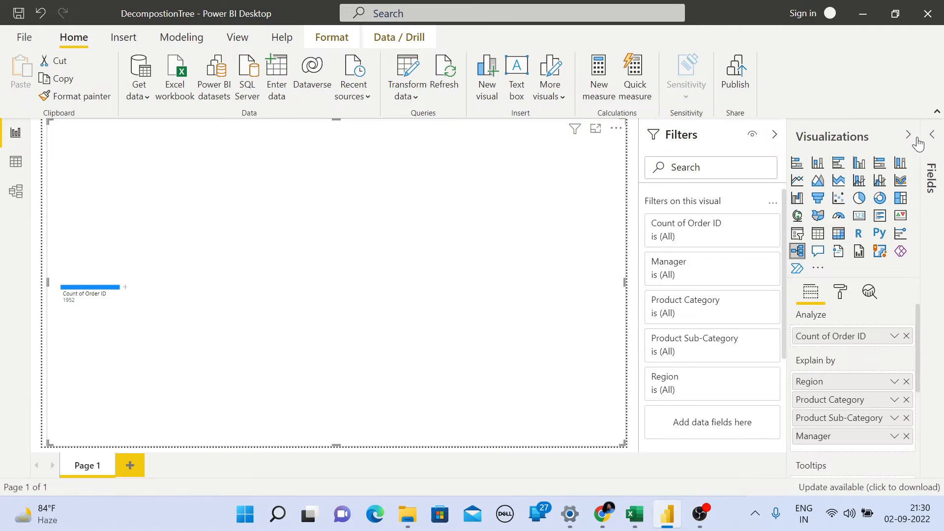
Set the decomposition tree's background color to black
{"action": "left_click", "coordinate": [841, 292]}
{"action": "left_click", "coordinate": [811, 344]}
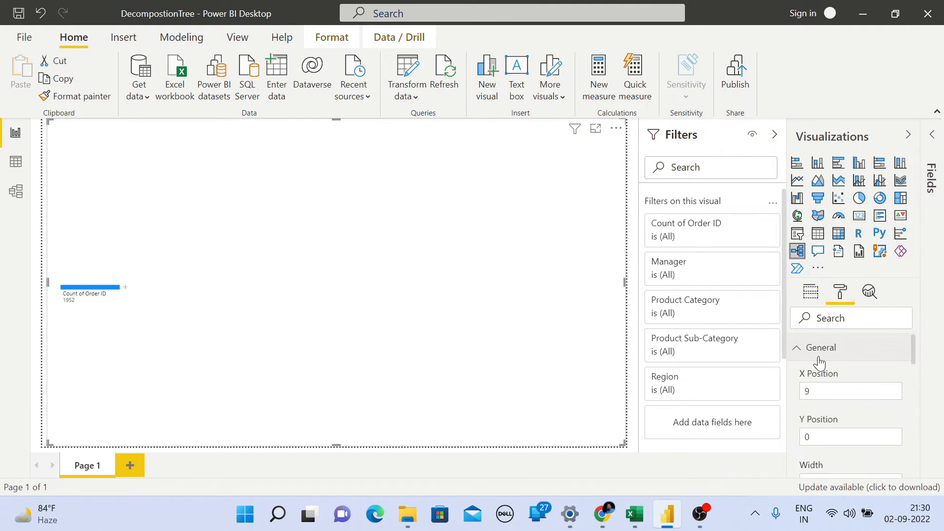
{"action": "scroll", "coordinate": [828, 373], "scroll_direction": "down", "scroll_amount": 2}
{"action": "scroll", "coordinate": [829, 374], "scroll_direction": "down", "scroll_amount": 5}
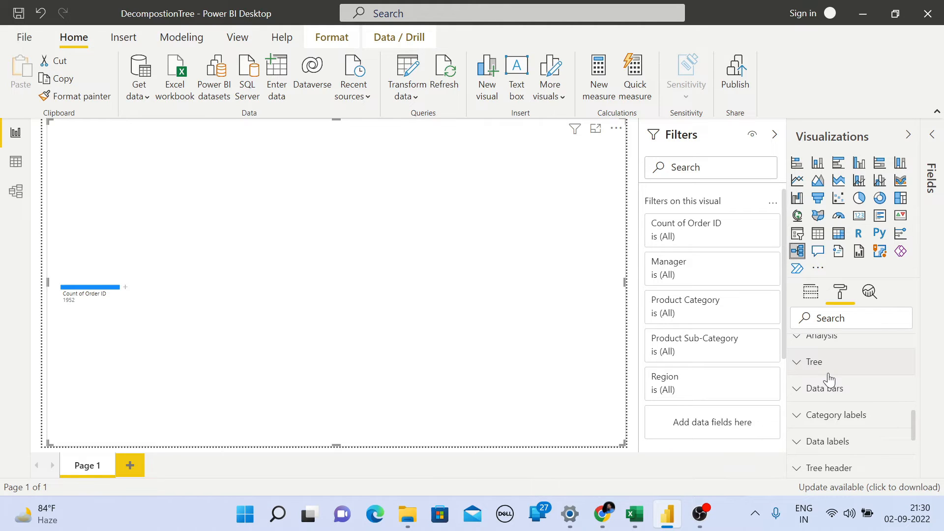
{"action": "scroll", "coordinate": [829, 378], "scroll_direction": "down", "scroll_amount": 4}
{"action": "left_click", "coordinate": [808, 407]}
{"action": "scroll", "coordinate": [827, 409], "scroll_direction": "down", "scroll_amount": 2}
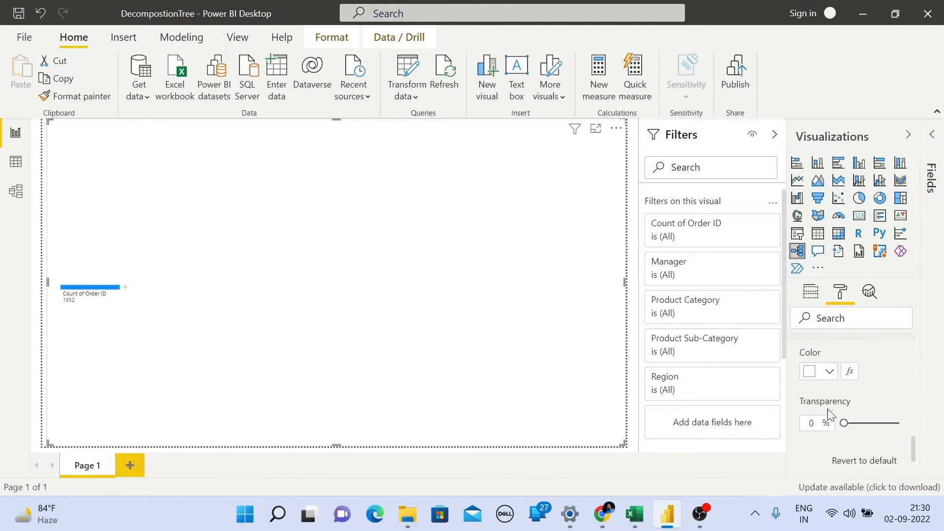
{"action": "left_click", "coordinate": [829, 371]}
{"action": "left_click", "coordinate": [746, 130]}
{"action": "scroll", "coordinate": [843, 405], "scroll_direction": "down", "scroll_amount": 2}
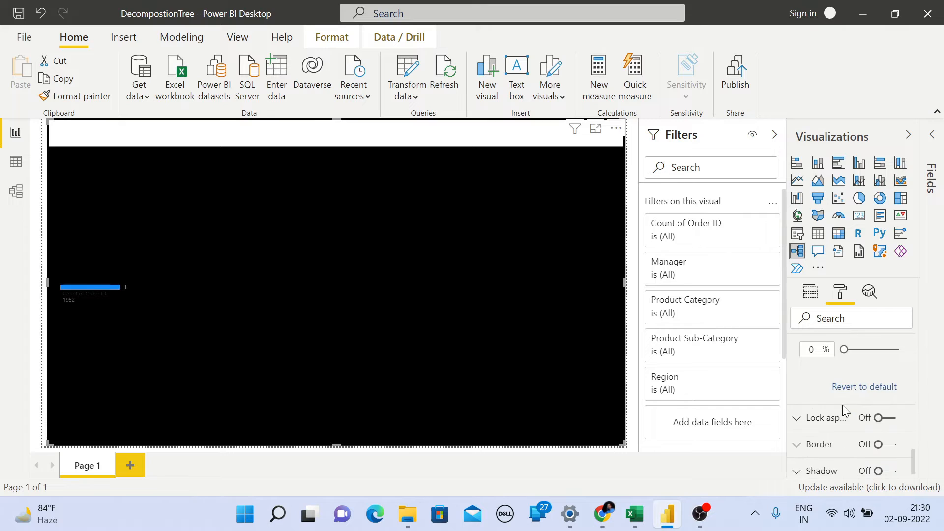
{"action": "scroll", "coordinate": [838, 413], "scroll_direction": "up", "scroll_amount": 4}
{"action": "left_click", "coordinate": [836, 421]}
Change the font color of the tree's data labels to white
{"action": "scroll", "coordinate": [837, 431], "scroll_direction": "down", "scroll_amount": 2}
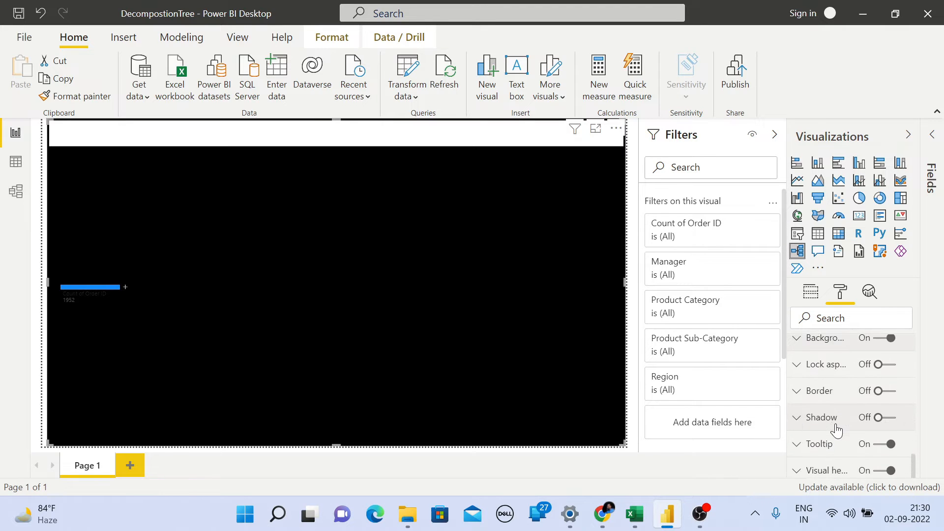
{"action": "scroll", "coordinate": [836, 430], "scroll_direction": "down", "scroll_amount": 3}
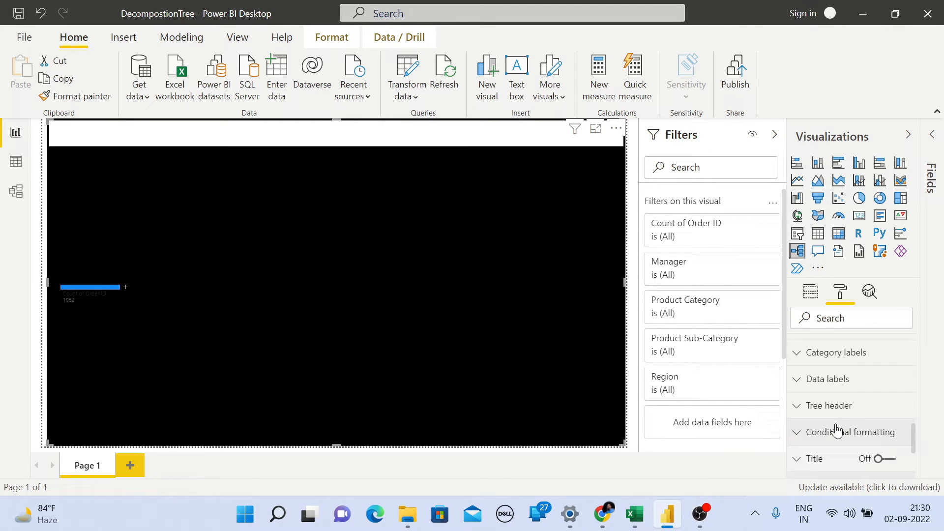
{"action": "left_click", "coordinate": [805, 380]}
{"action": "scroll", "coordinate": [853, 436], "scroll_direction": "down", "scroll_amount": 3}
{"action": "scroll", "coordinate": [853, 432], "scroll_direction": "down", "scroll_amount": 3}
{"action": "left_click", "coordinate": [830, 377]}
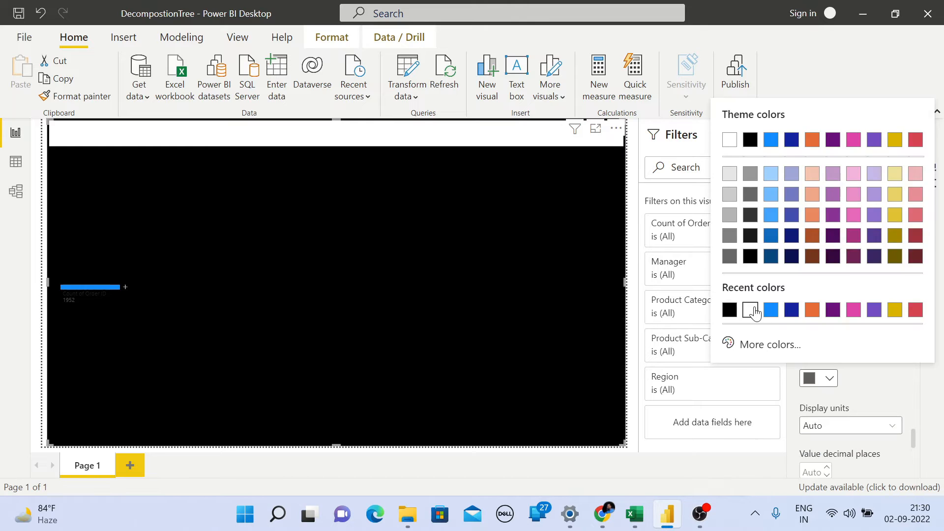
{"action": "left_click", "coordinate": [751, 308]}
{"action": "scroll", "coordinate": [908, 398], "scroll_direction": "up", "scroll_amount": 1}
{"action": "scroll", "coordinate": [910, 405], "scroll_direction": "up", "scroll_amount": 5}
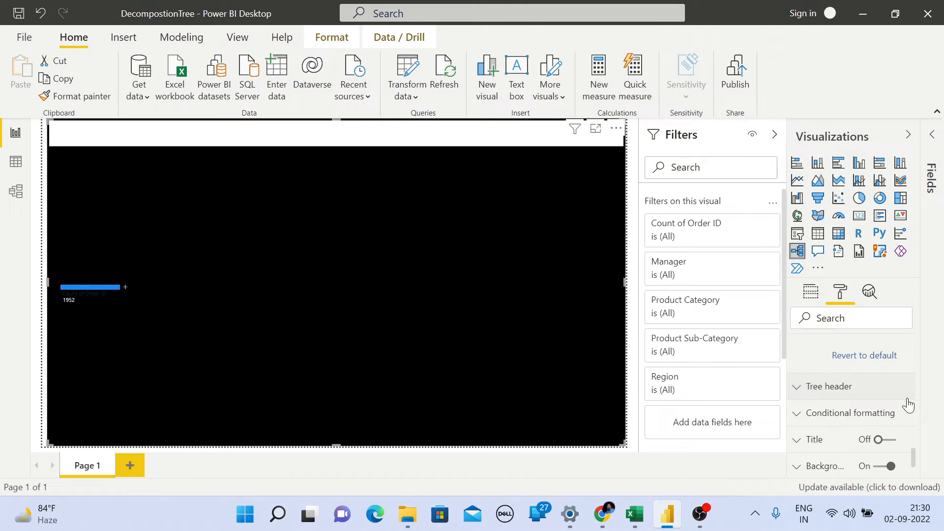
Set the tree header's background color to black
{"action": "left_click", "coordinate": [875, 390]}
{"action": "left_click", "coordinate": [830, 431]}
{"action": "left_click", "coordinate": [751, 364]}
{"action": "scroll", "coordinate": [894, 426], "scroll_direction": "down", "scroll_amount": 5}
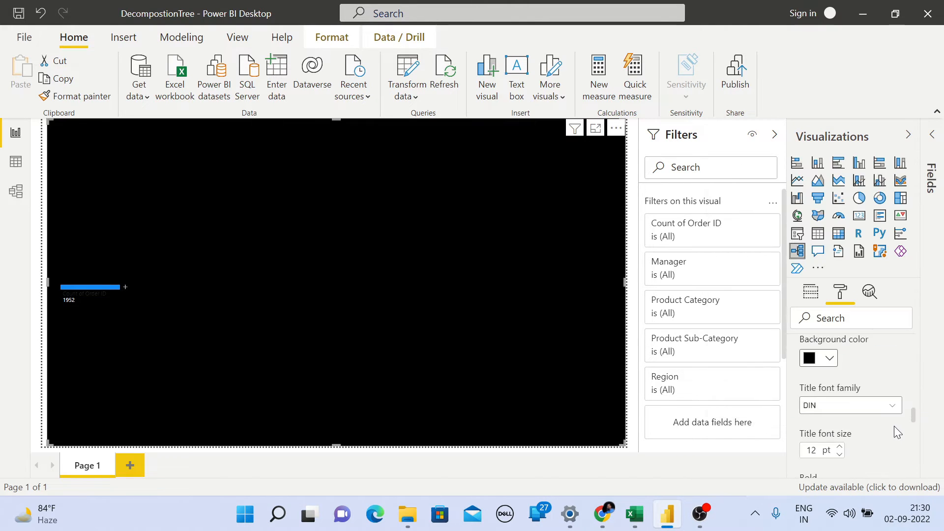
Set the tree header's title color and subtitle color to white
{"action": "left_click", "coordinate": [829, 435]}
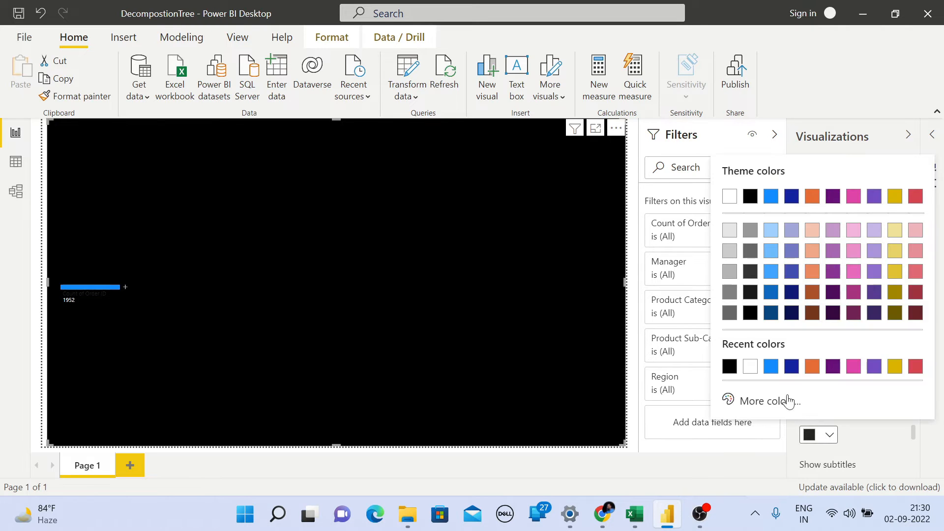
{"action": "left_click", "coordinate": [750, 375]}
{"action": "scroll", "coordinate": [879, 421], "scroll_direction": "down", "scroll_amount": 2}
{"action": "scroll", "coordinate": [879, 421], "scroll_direction": "down", "scroll_amount": 6}
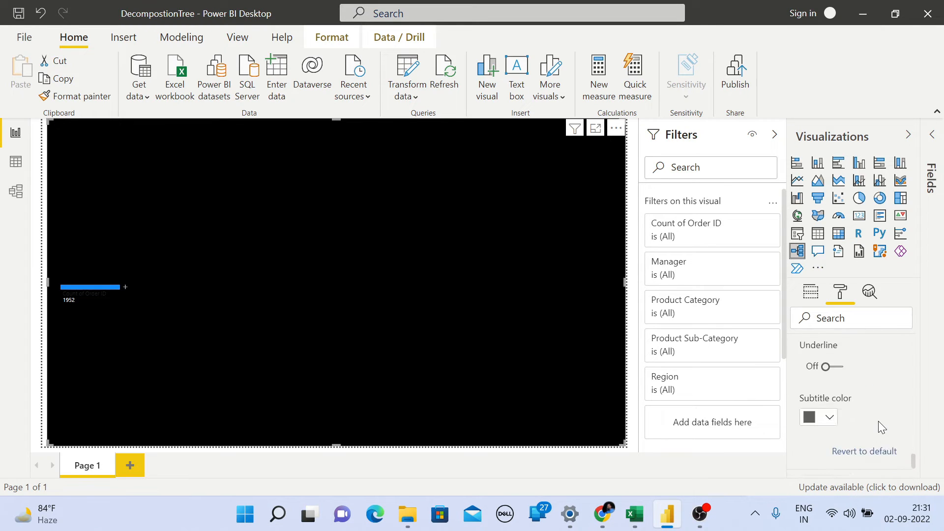
{"action": "left_click", "coordinate": [831, 343]}
{"action": "left_click", "coordinate": [729, 275]}
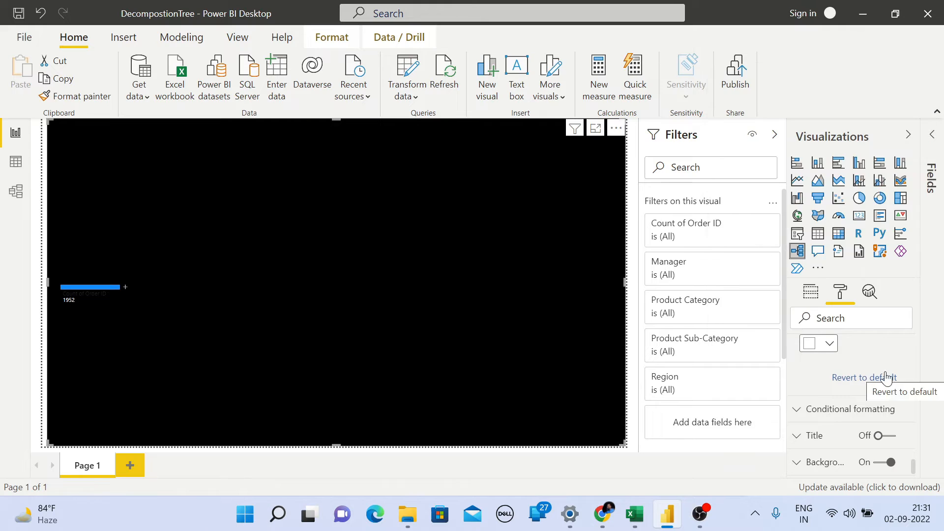
{"action": "scroll", "coordinate": [857, 364], "scroll_direction": "down", "scroll_amount": 3}
{"action": "left_click", "coordinate": [811, 366]}
{"action": "scroll", "coordinate": [848, 400], "scroll_direction": "up", "scroll_amount": 1}
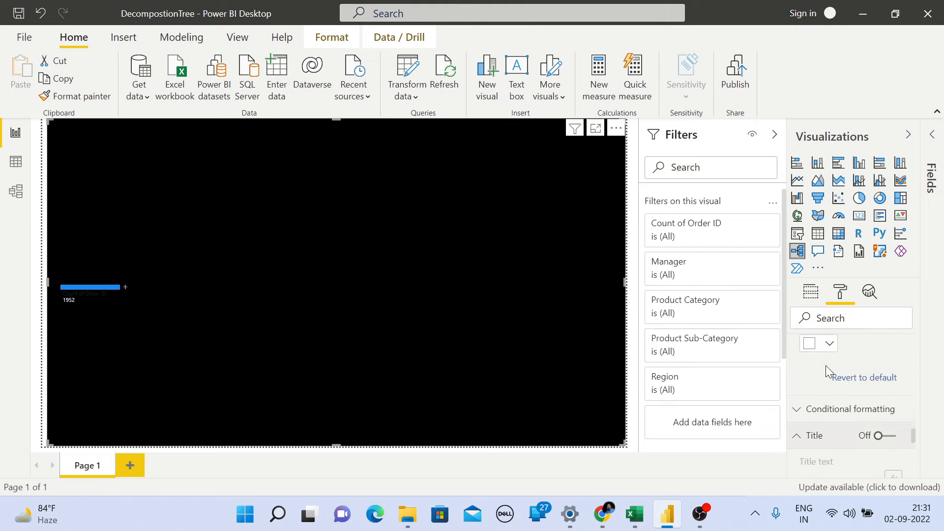
{"action": "left_click", "coordinate": [812, 442]}
{"action": "scroll", "coordinate": [834, 407], "scroll_direction": "down", "scroll_amount": 1}
Change the font color of the tree's category labels to white
{"action": "scroll", "coordinate": [833, 403], "scroll_direction": "up", "scroll_amount": 10}
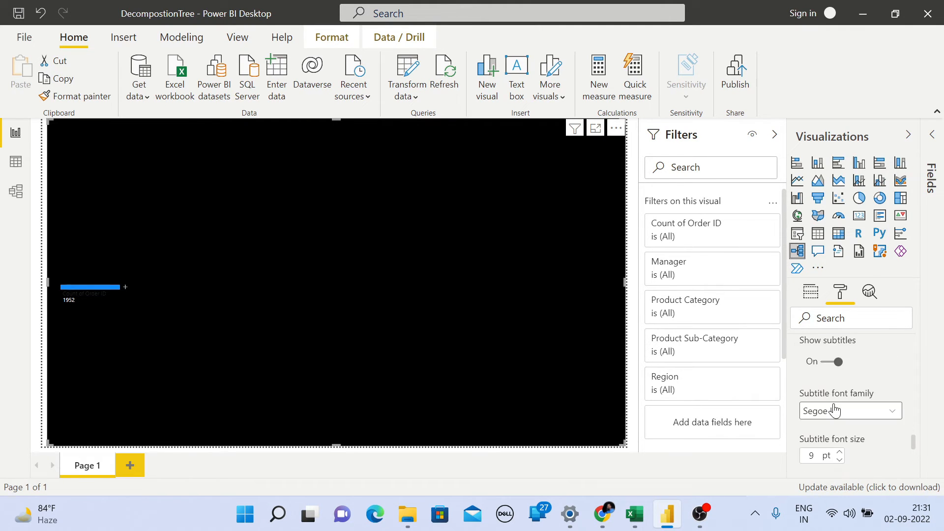
{"action": "scroll", "coordinate": [821, 374], "scroll_direction": "down", "scroll_amount": 5}
{"action": "scroll", "coordinate": [874, 396], "scroll_direction": "up", "scroll_amount": 10}
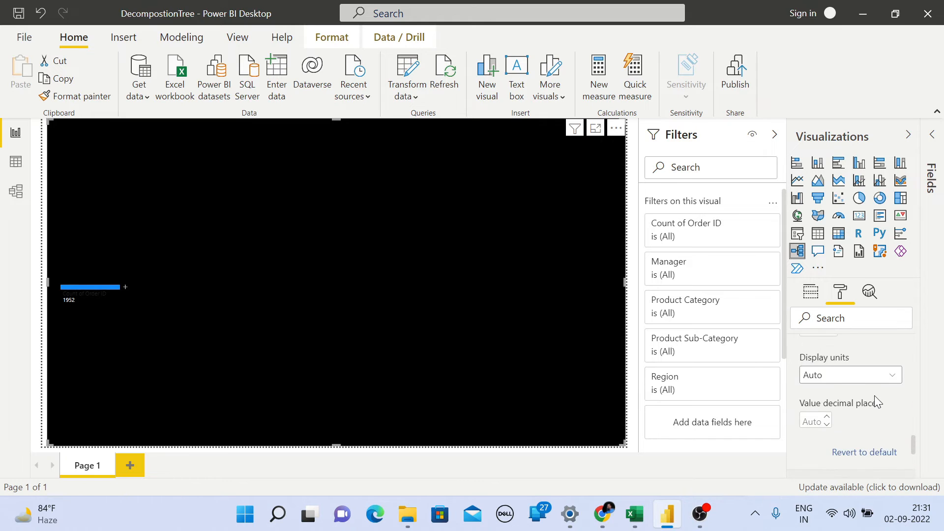
{"action": "left_click", "coordinate": [876, 401]}
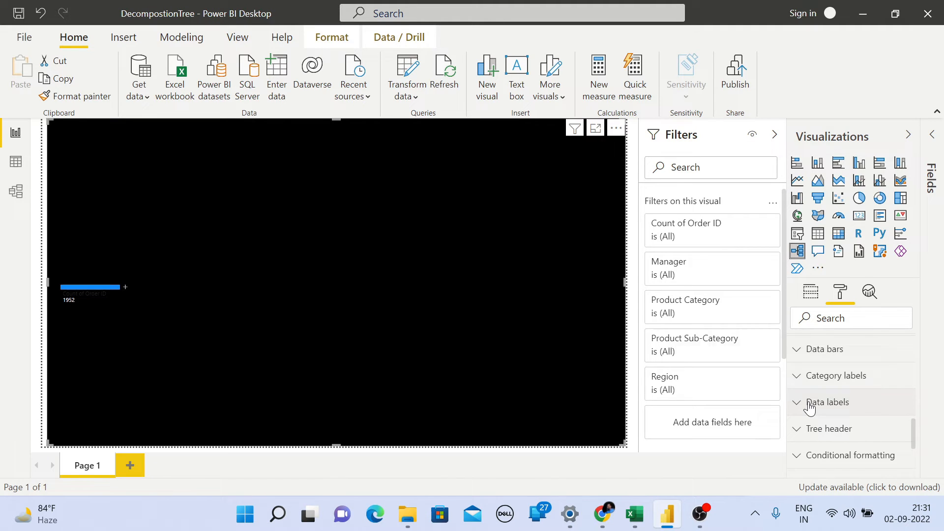
{"action": "left_click", "coordinate": [860, 378]}
{"action": "scroll", "coordinate": [859, 389], "scroll_direction": "down", "scroll_amount": 3}
{"action": "scroll", "coordinate": [857, 387], "scroll_direction": "up", "scroll_amount": 2}
{"action": "left_click", "coordinate": [830, 376]}
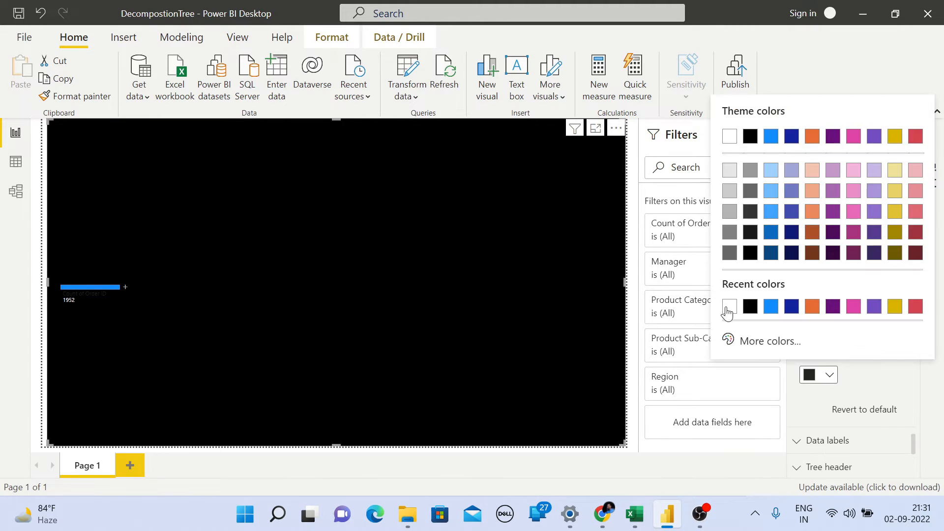
{"action": "left_click", "coordinate": [724, 308]}
Collapse the Visualizations and Filters panes and the ribbon to give the report page more room
{"action": "left_click", "coordinate": [908, 136]}
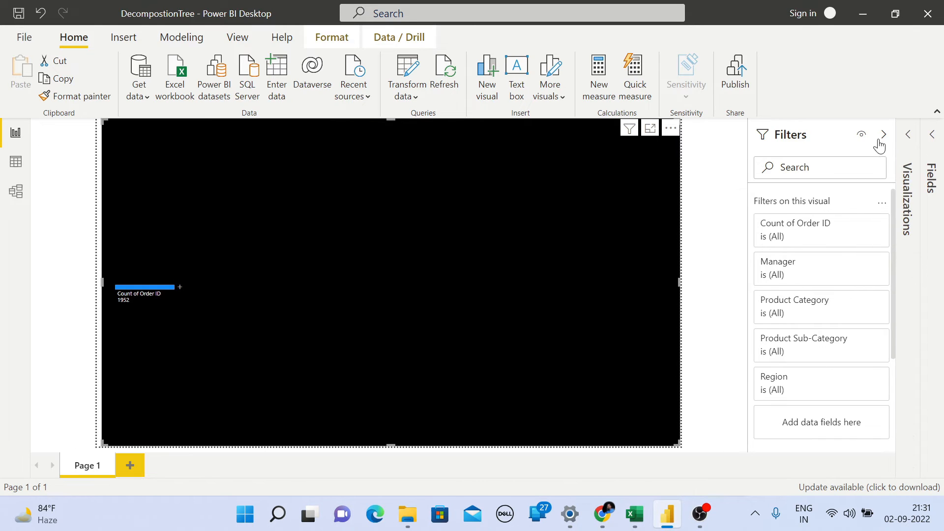
{"action": "left_click", "coordinate": [882, 136]}
{"action": "left_click", "coordinate": [937, 113]}
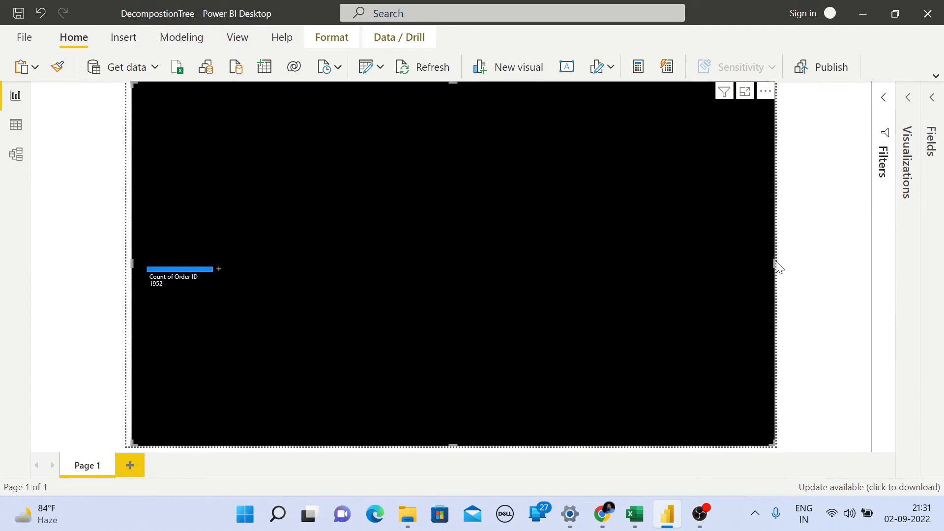
{"action": "left_click", "coordinate": [207, 370]}
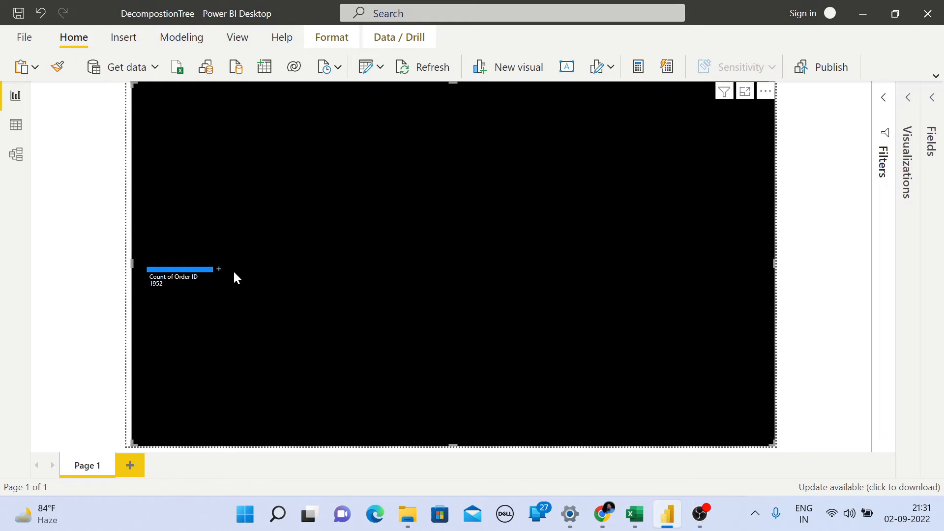
Break down the Count of Order ID by Region, and the Central region by Product Category
{"action": "left_click", "coordinate": [219, 270]}
{"action": "left_click", "coordinate": [264, 327]}
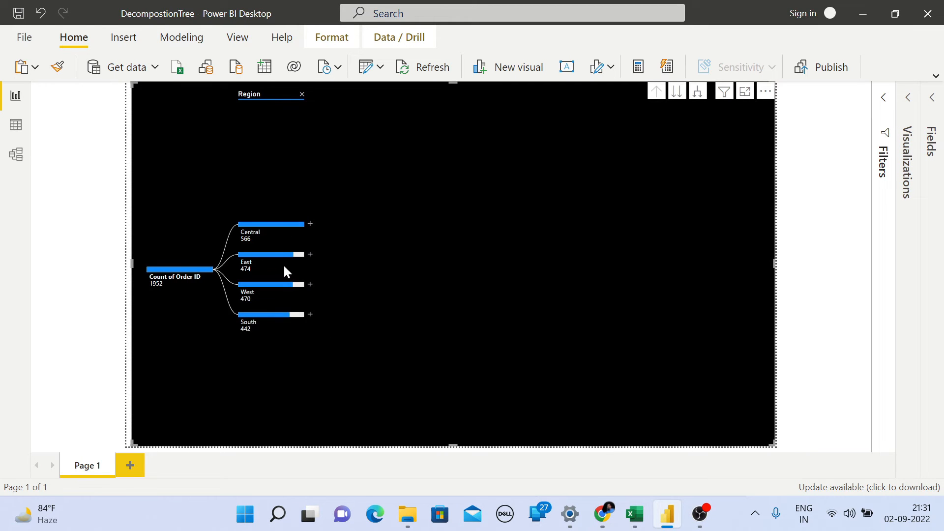
{"action": "left_click", "coordinate": [310, 224]}
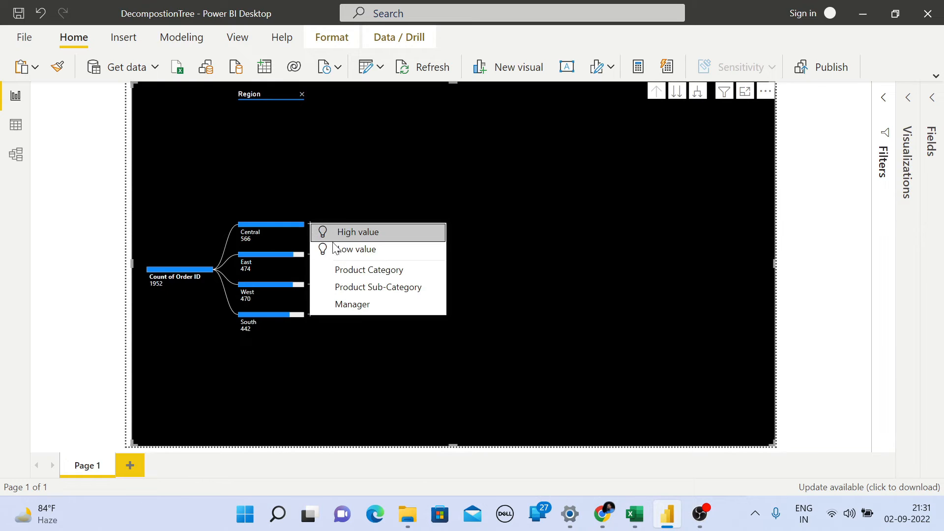
{"action": "left_click", "coordinate": [348, 268]}
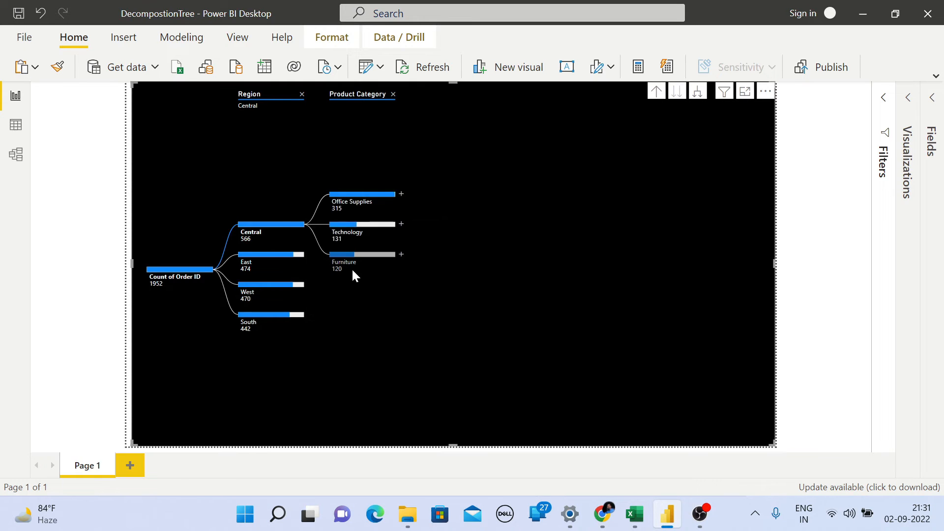
Drill Central's Office Supplies down by Product Sub-Category and Manager, following the Rubber Bands and Paper branches
{"action": "left_click", "coordinate": [401, 195]}
{"action": "left_click", "coordinate": [476, 239]}
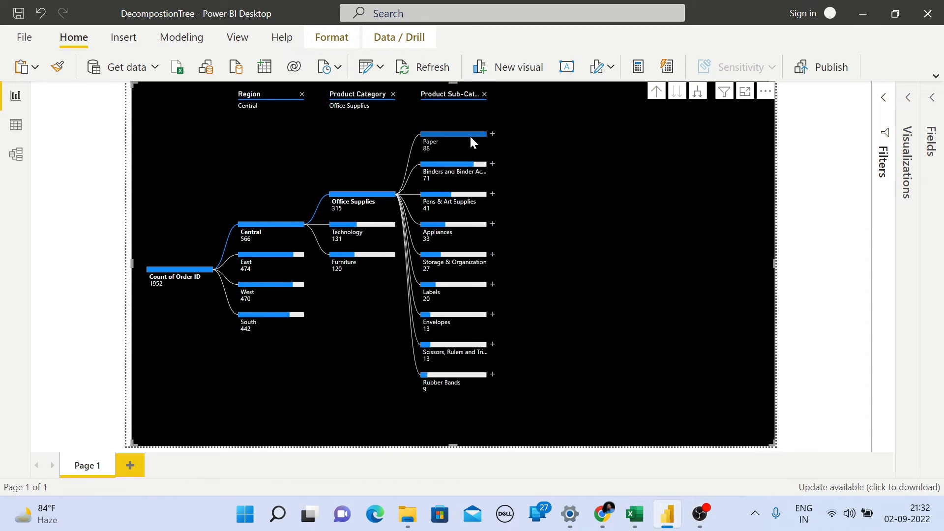
{"action": "left_click", "coordinate": [492, 374]}
{"action": "left_click", "coordinate": [524, 420]}
{"action": "mouse_move", "coordinate": [542, 375]}
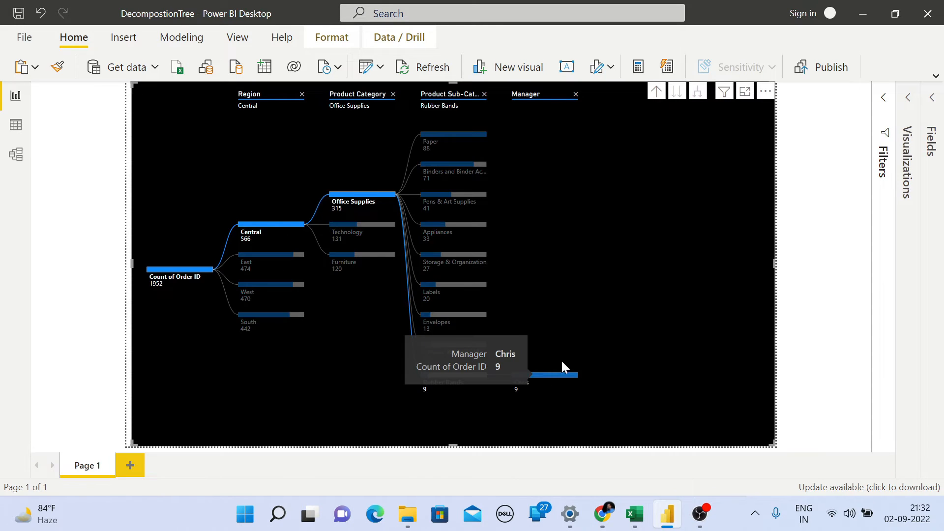
{"action": "left_click", "coordinate": [459, 136]}
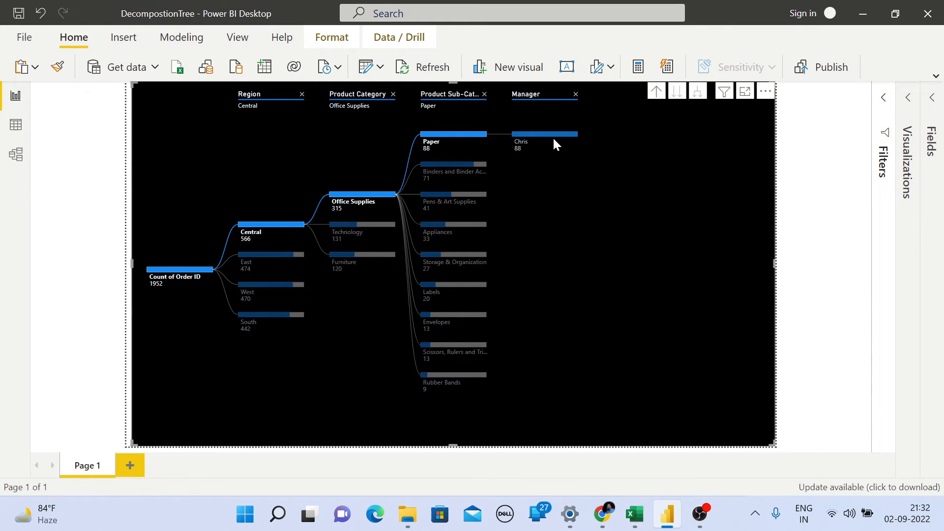
{"action": "mouse_move", "coordinate": [554, 140]}
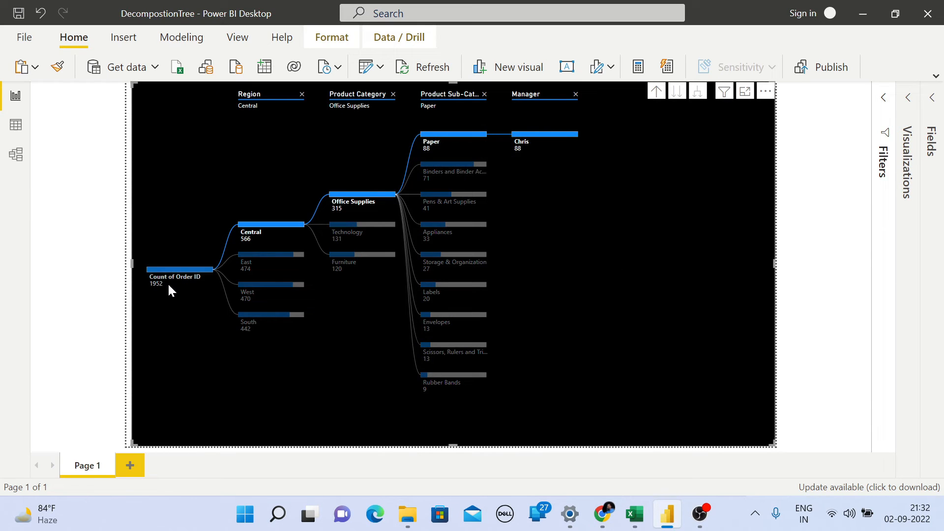
Remove the Manager and Product Sub-Category levels from the tree
{"action": "left_click", "coordinate": [575, 94]}
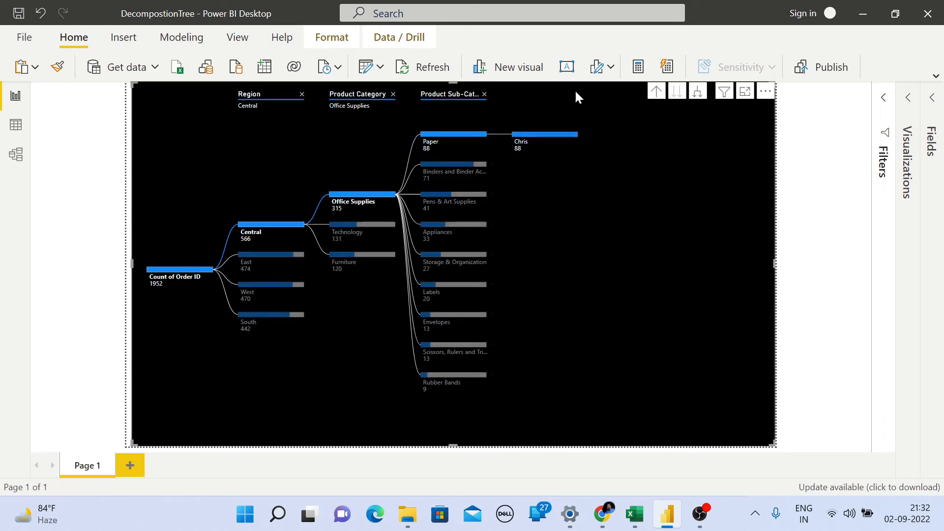
{"action": "left_click", "coordinate": [484, 94]}
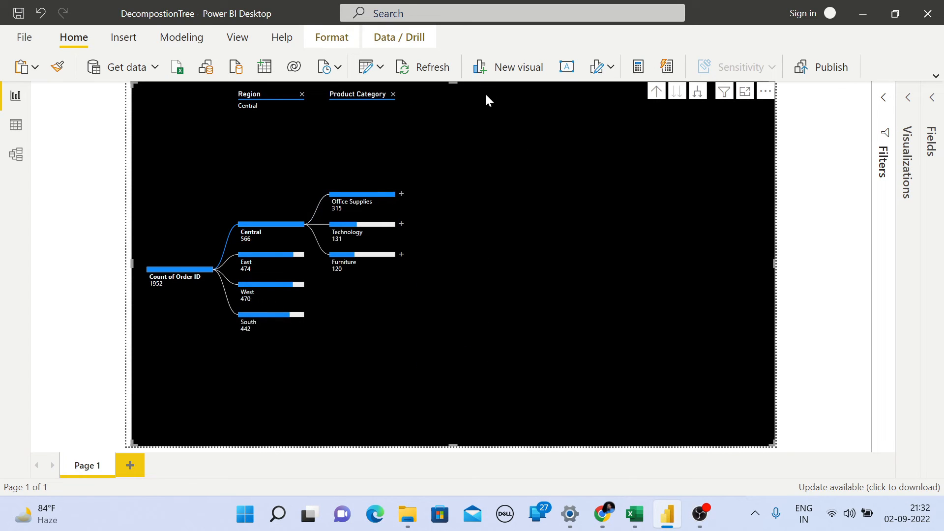
Break down Central's Technology by Product Sub-Category and Office Machines by Manager, and select the resulting manager node
{"action": "left_click", "coordinate": [401, 224]}
{"action": "left_click", "coordinate": [426, 272]}
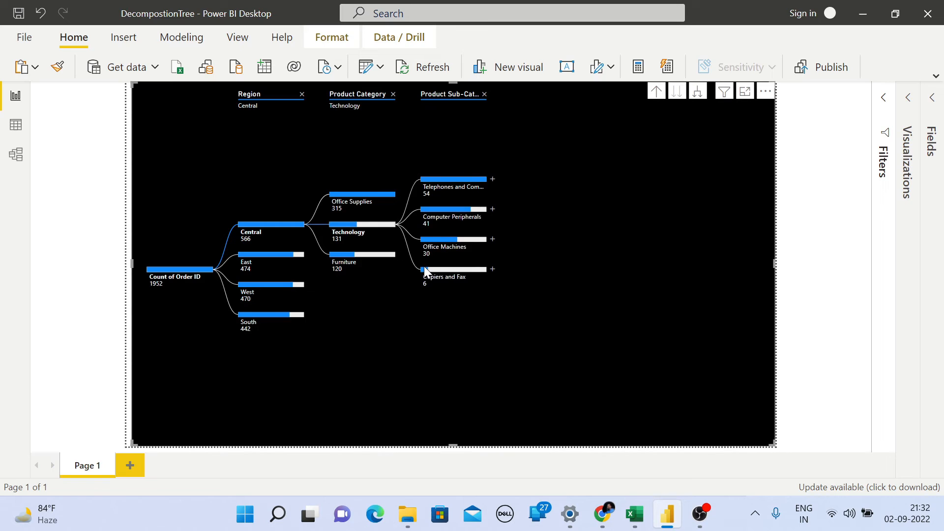
{"action": "left_click", "coordinate": [492, 240]}
{"action": "left_click", "coordinate": [514, 286]}
{"action": "left_click", "coordinate": [541, 239]}
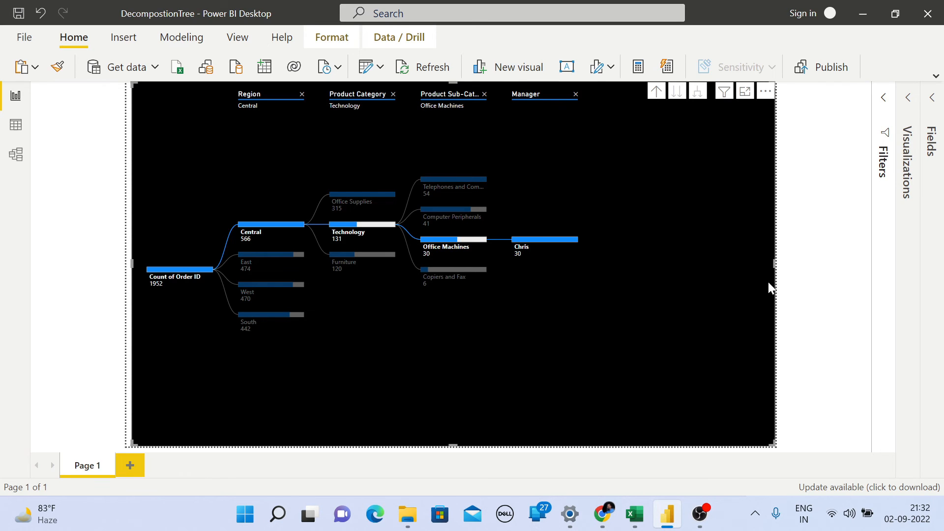
Show the decomposition tree in focus mode and set the tree's primary color to the red theme color
{"action": "left_click", "coordinate": [744, 92]}
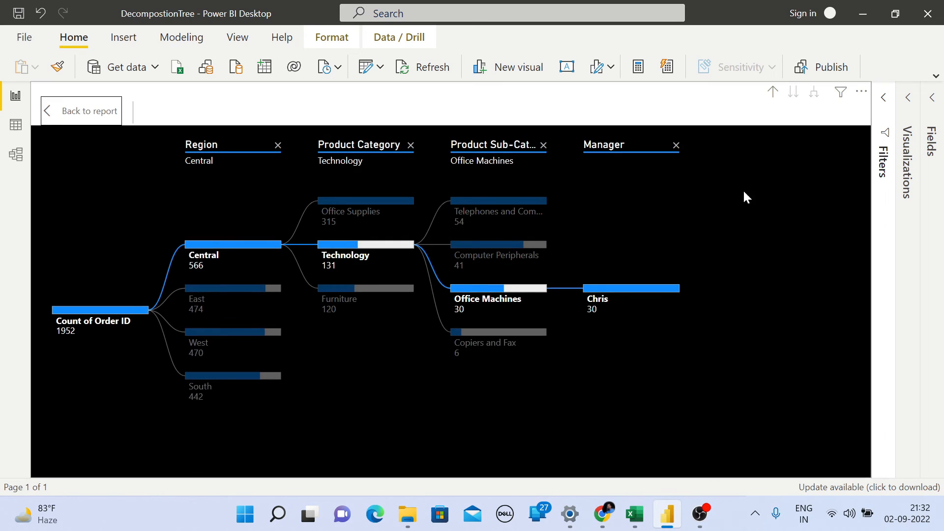
{"action": "mouse_move", "coordinate": [841, 93]}
{"action": "left_click", "coordinate": [908, 98]}
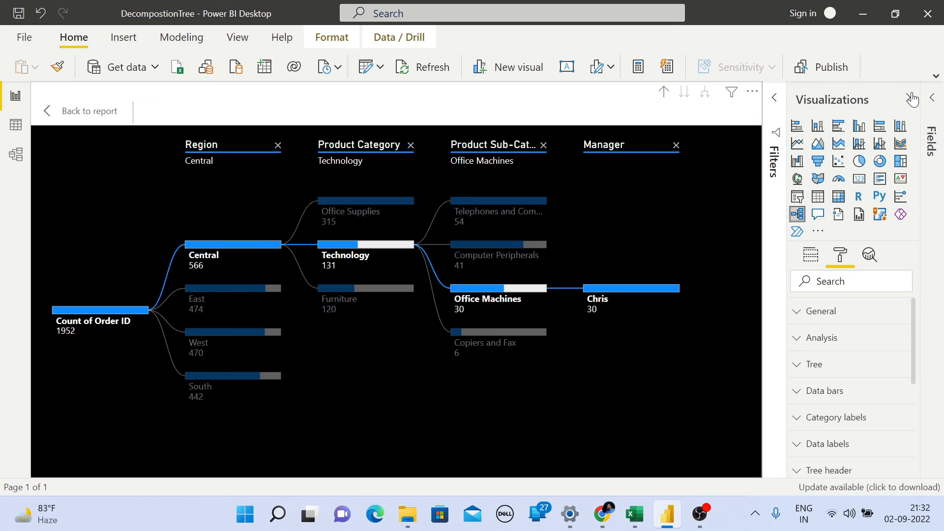
{"action": "left_click", "coordinate": [819, 392]}
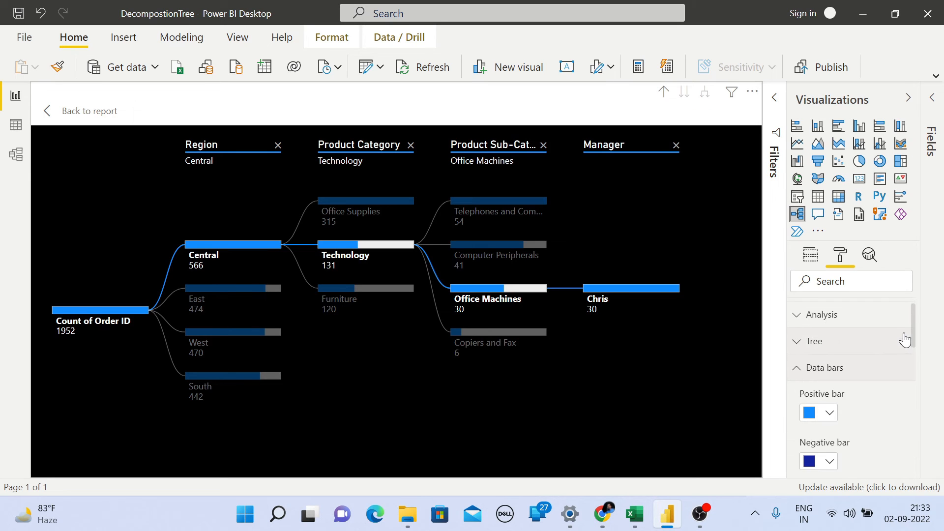
{"action": "left_click", "coordinate": [802, 351]}
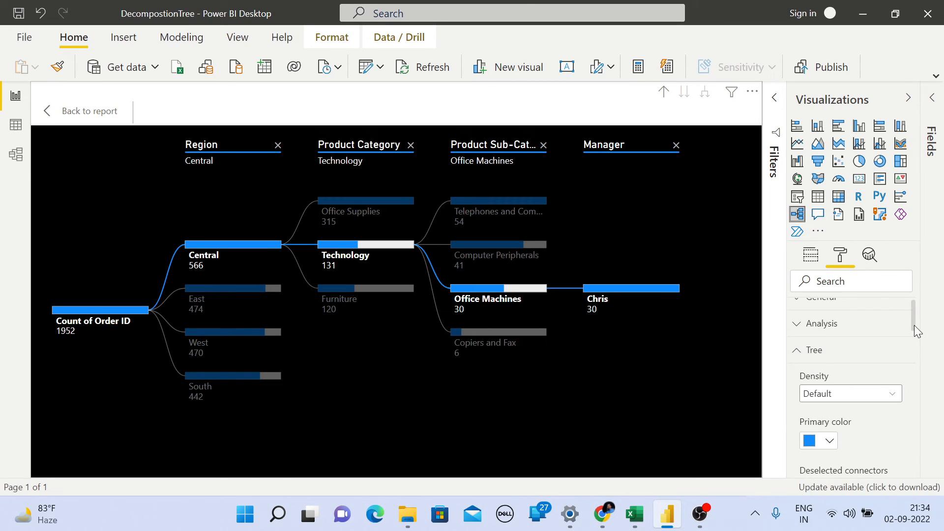
{"action": "mouse_move", "coordinate": [914, 326]}
{"action": "left_mouse_down"}
{"action": "mouse_move", "coordinate": [914, 352]}
{"action": "mouse_move", "coordinate": [914, 342]}
{"action": "left_mouse_up"}
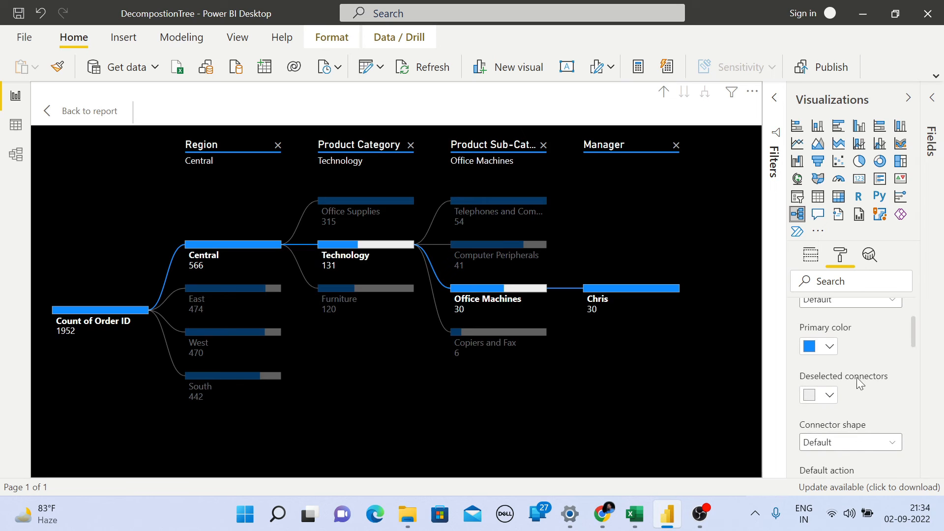
{"action": "left_click", "coordinate": [830, 347]}
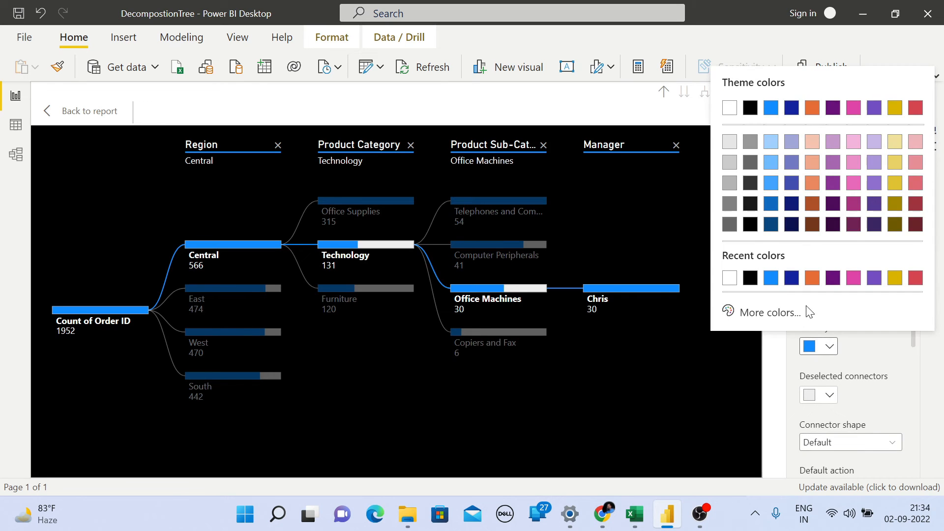
{"action": "left_click", "coordinate": [916, 107]}
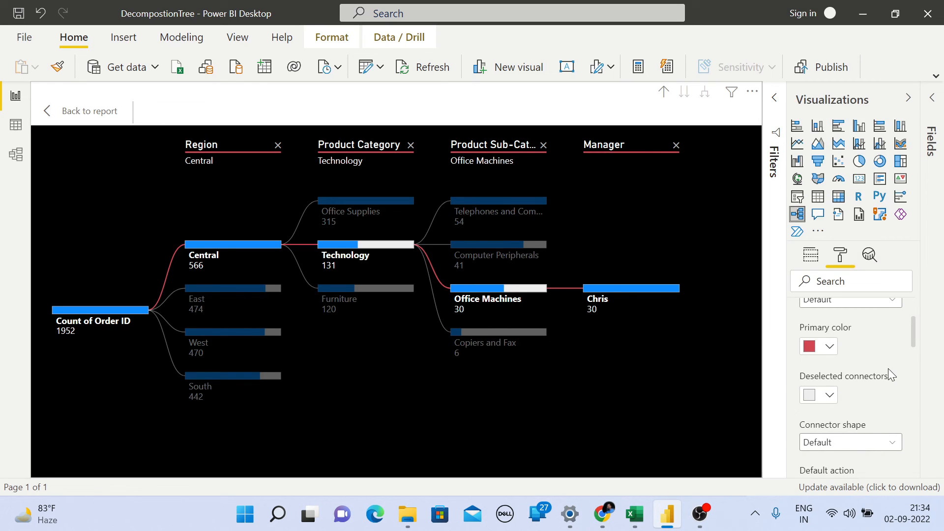
{"action": "left_click_drag", "start_coordinate": [915, 329], "coordinate": [914, 302]}
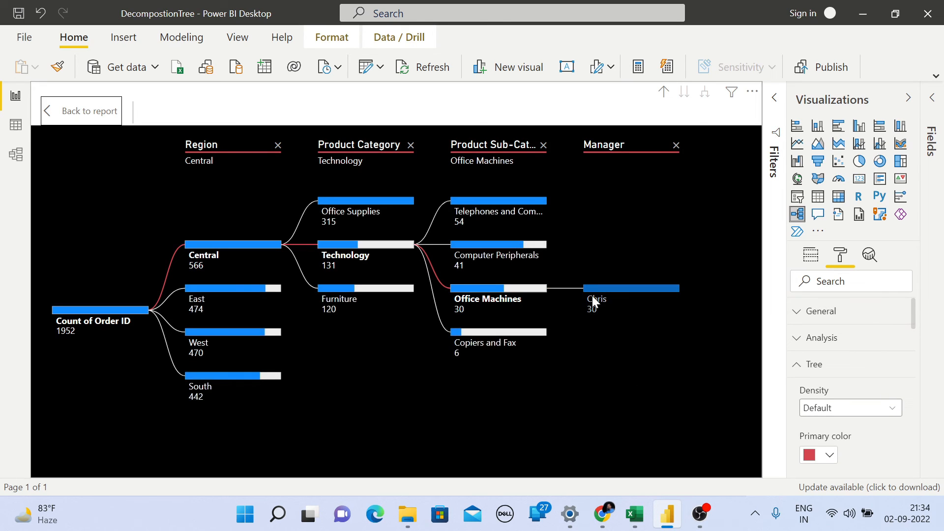
Trace the Copiers and Fax branch to its manager node and remove the Manager level from the tree
{"action": "left_click", "coordinate": [500, 331]}
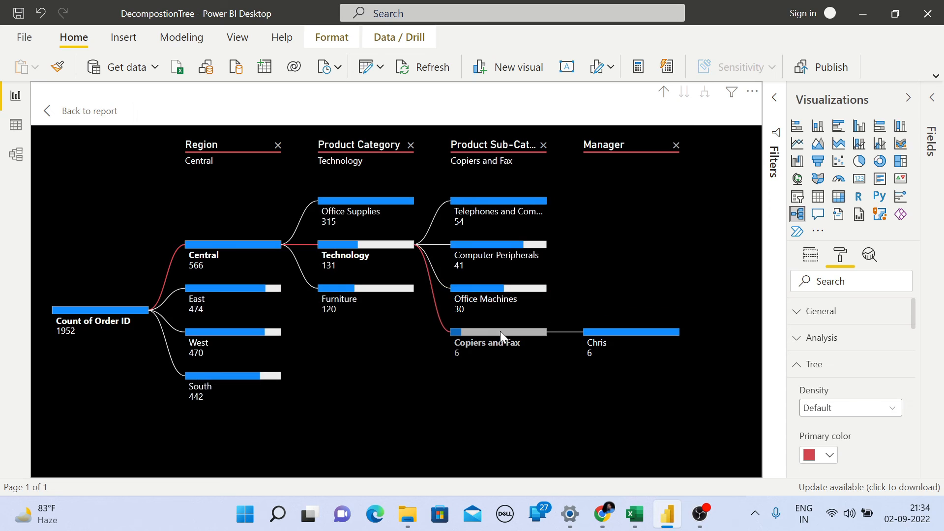
{"action": "left_click", "coordinate": [610, 332]}
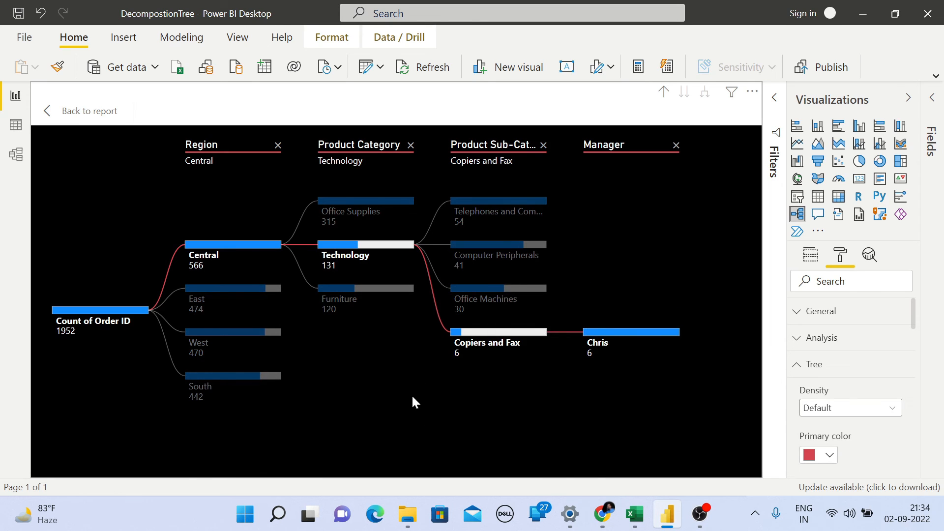
{"action": "left_click", "coordinate": [676, 145]}
{"action": "left_click", "coordinate": [908, 98]}
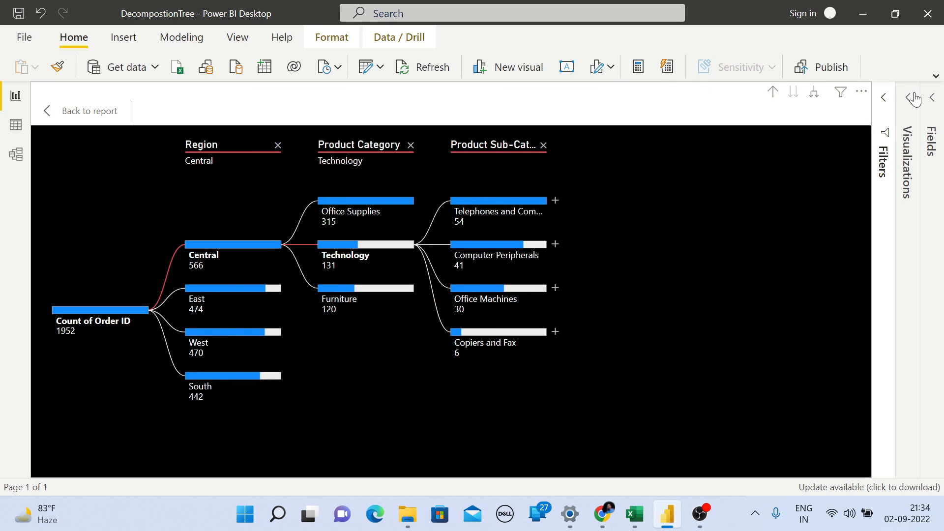
Break down the Telephones sub-category by Manager, and remove the Manager and Product Sub-Category levels again
{"action": "left_click", "coordinate": [556, 201]}
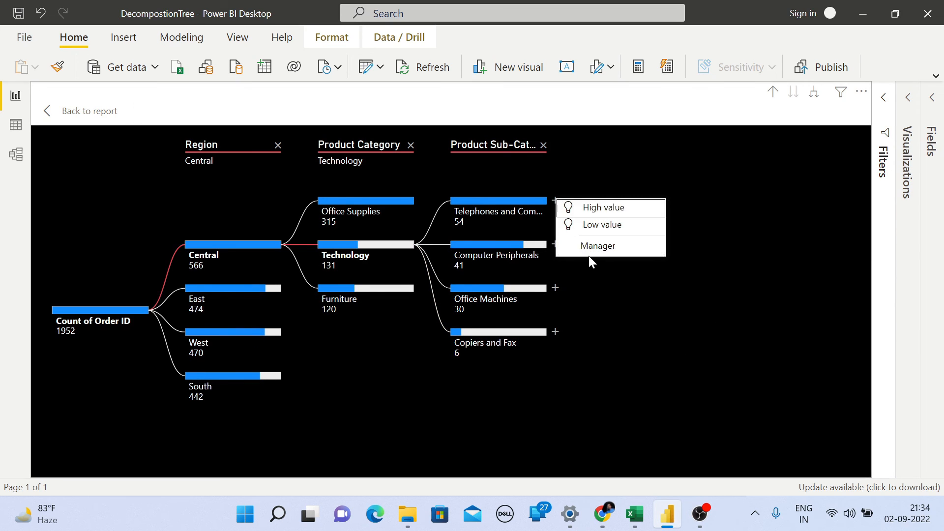
{"action": "left_click", "coordinate": [585, 251]}
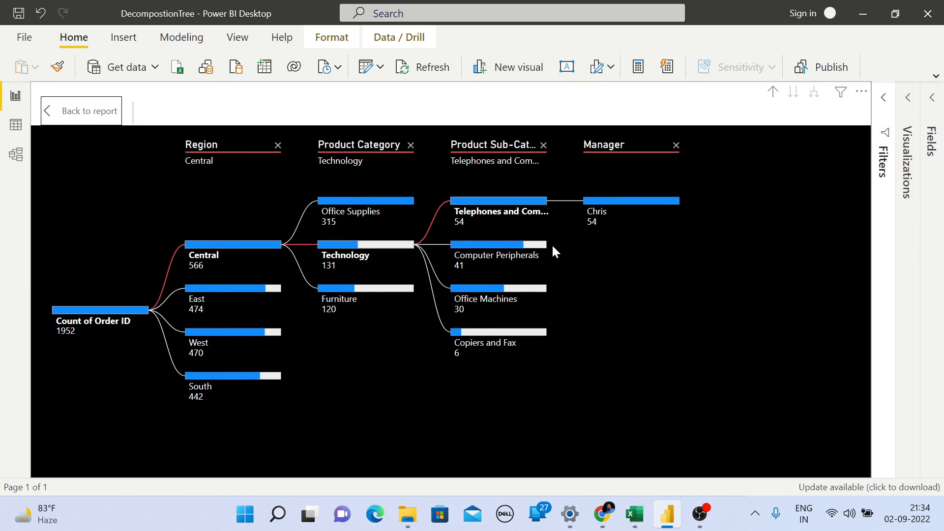
{"action": "left_click", "coordinate": [676, 145]}
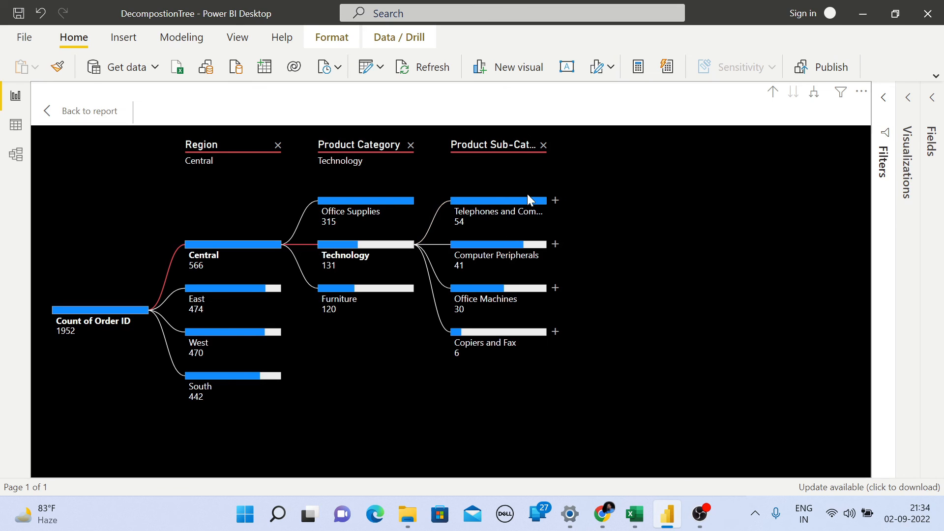
{"action": "left_click", "coordinate": [543, 145]}
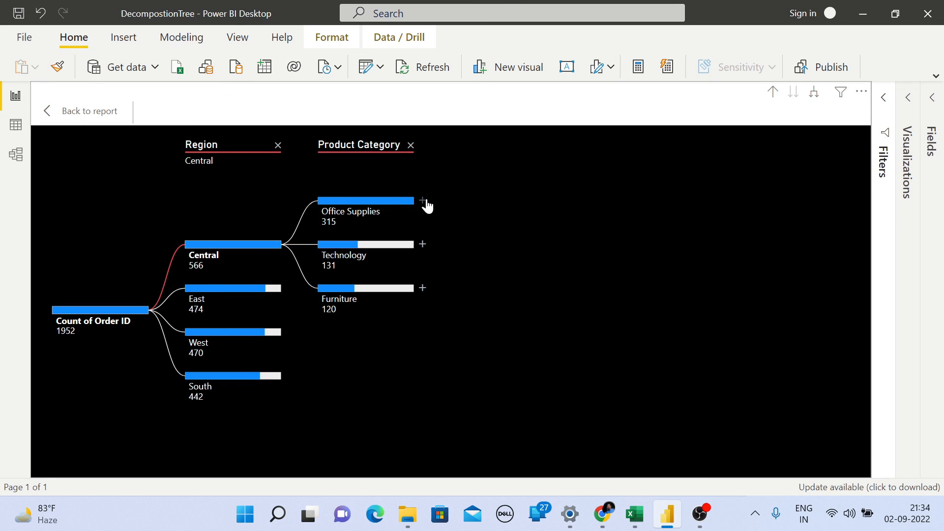
Expand Central's Office Supplies by Product Sub-Category, and strip the tree back to the Region level
{"action": "left_click", "coordinate": [425, 203]}
{"action": "left_click", "coordinate": [462, 245]}
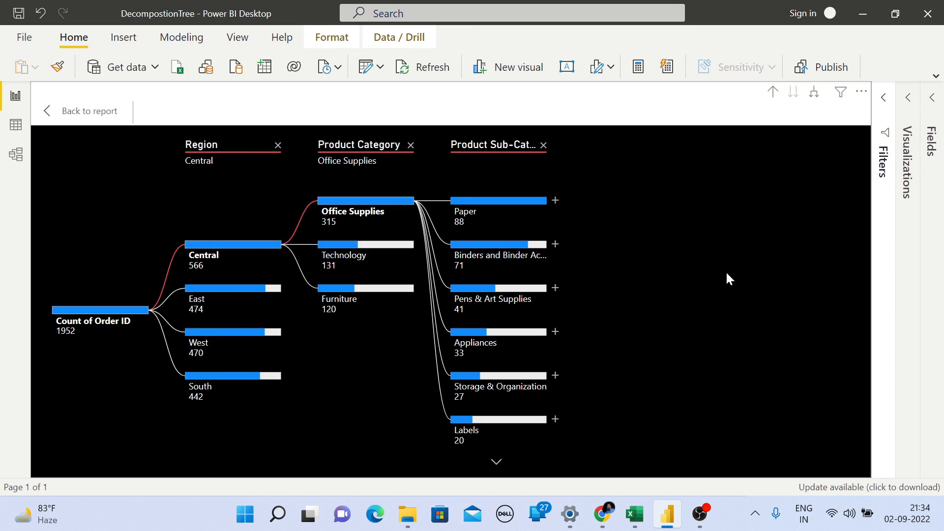
{"action": "left_click", "coordinate": [543, 146]}
{"action": "left_click", "coordinate": [411, 145]}
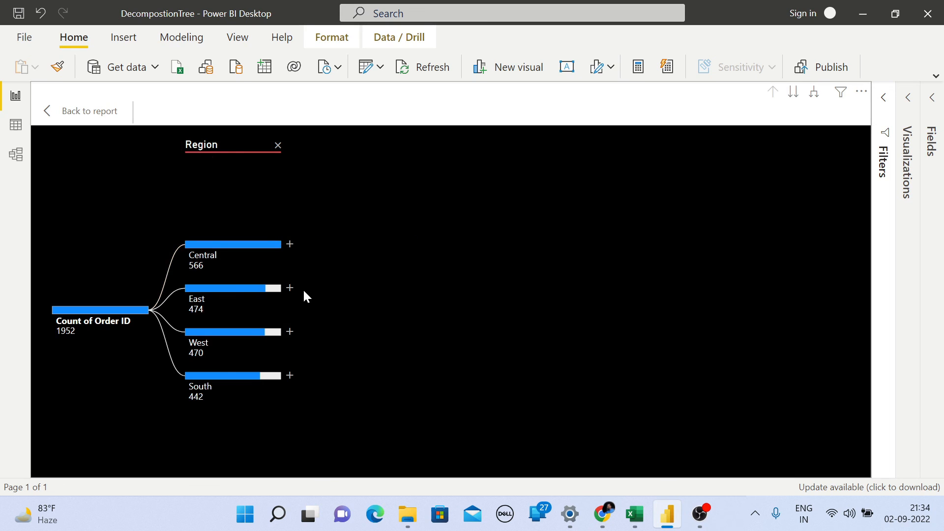
Break down the Central region by Product Sub-Category and its Paper node by Product Category
{"action": "left_click", "coordinate": [294, 249]}
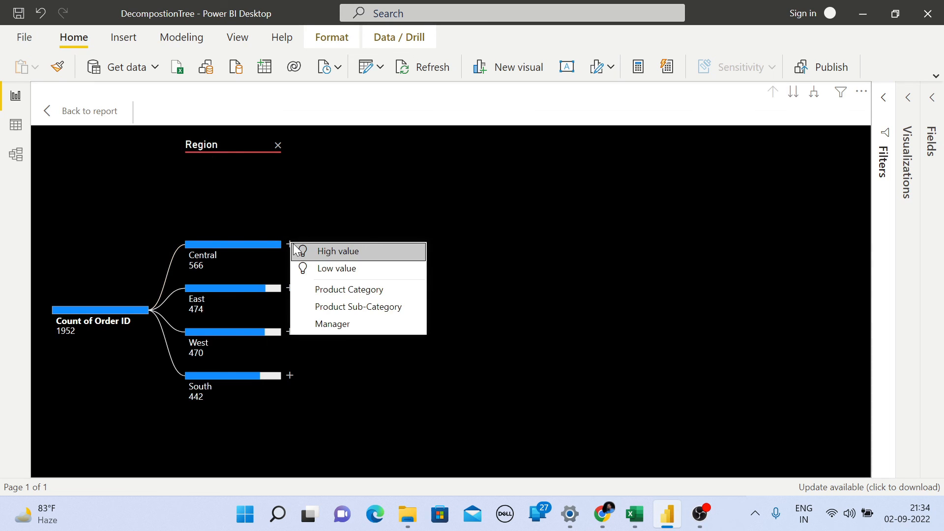
{"action": "left_click", "coordinate": [349, 307]}
{"action": "left_click", "coordinate": [422, 201]}
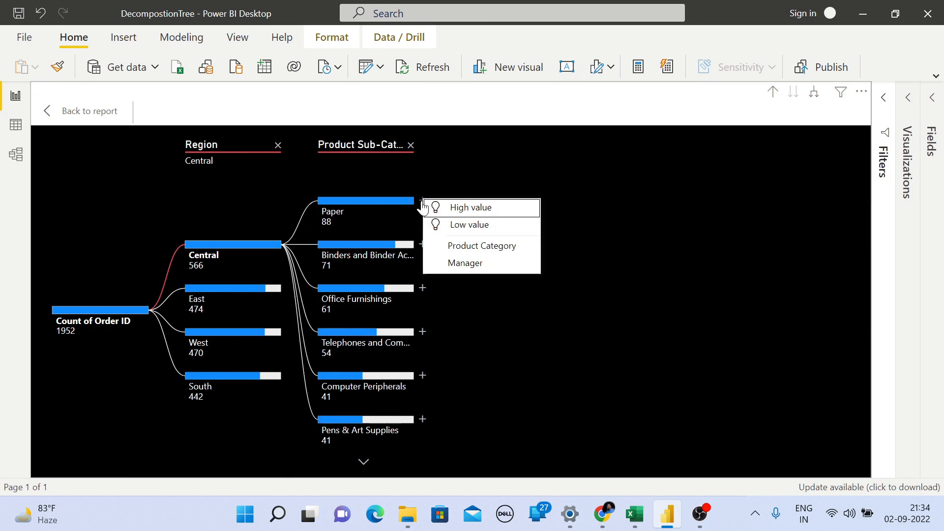
{"action": "left_click", "coordinate": [464, 245]}
Break down Paper's Office Supplies node by Manager, and highlight and clear the path to the resulting manager node
{"action": "left_click", "coordinate": [555, 200]}
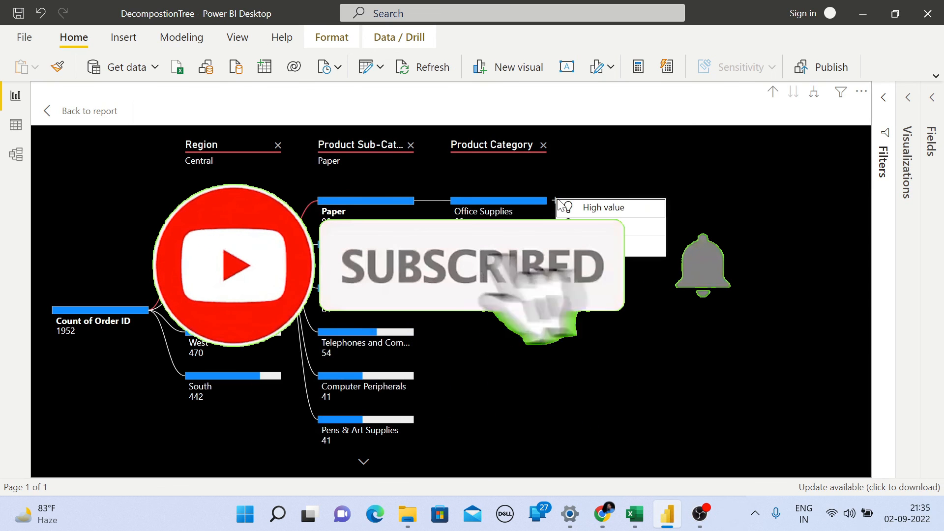
{"action": "left_click", "coordinate": [644, 246]}
{"action": "left_click", "coordinate": [628, 208]}
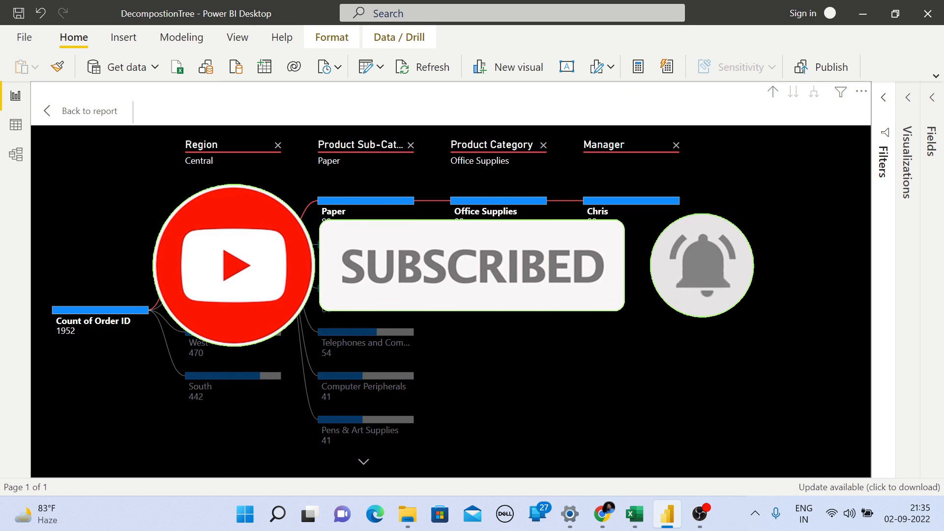
{"action": "left_click", "coordinate": [734, 324]}
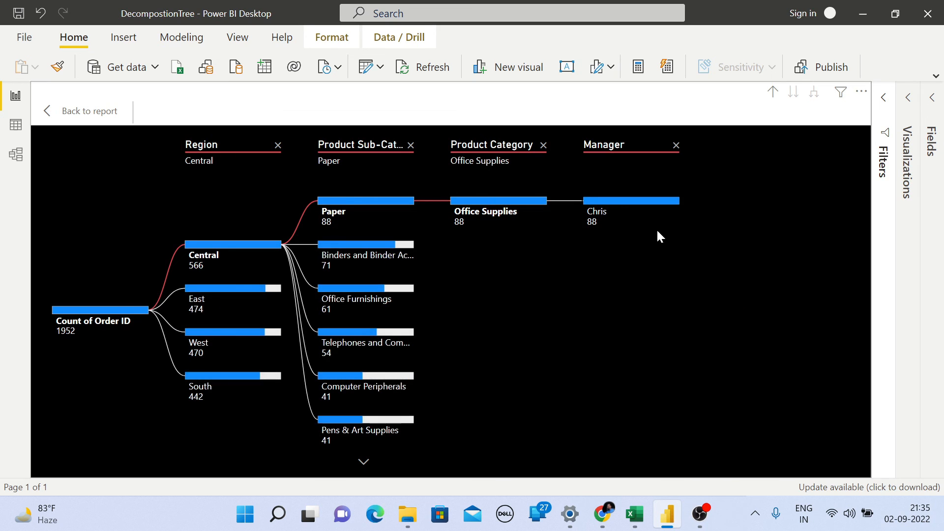